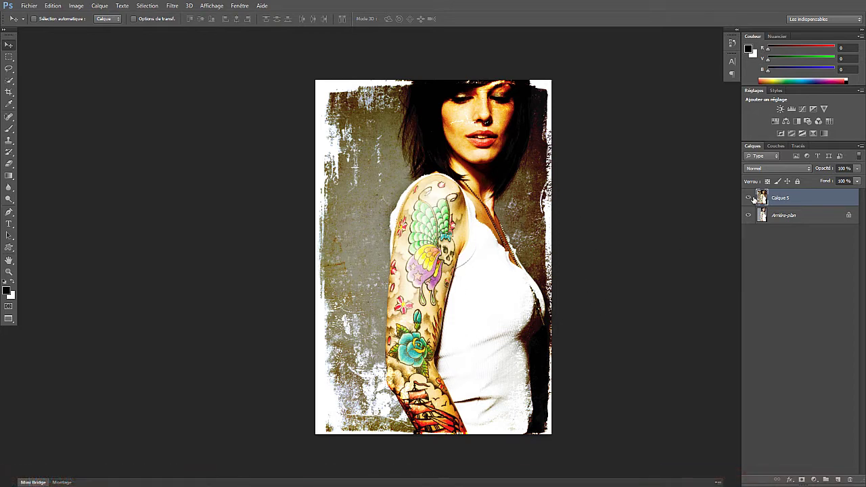
Hide the Calque 5 grunge overlay after briefly showing it again, leaving only the original portrait visible
click(749, 198)
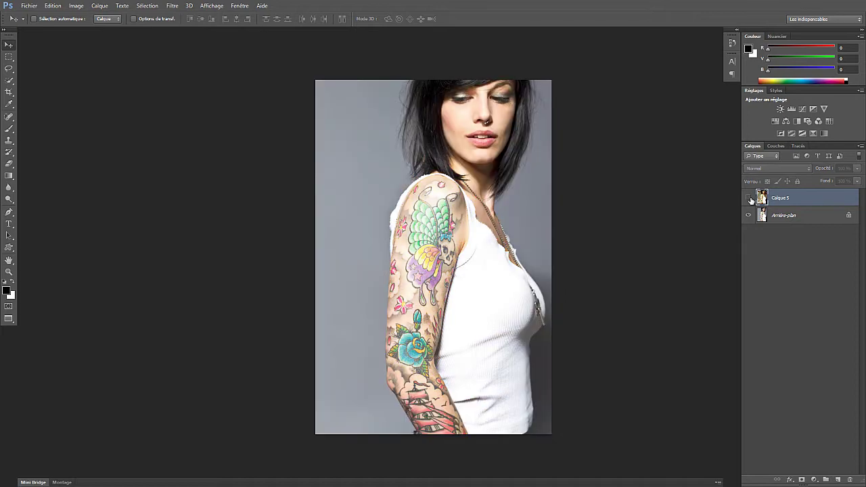
click(749, 198)
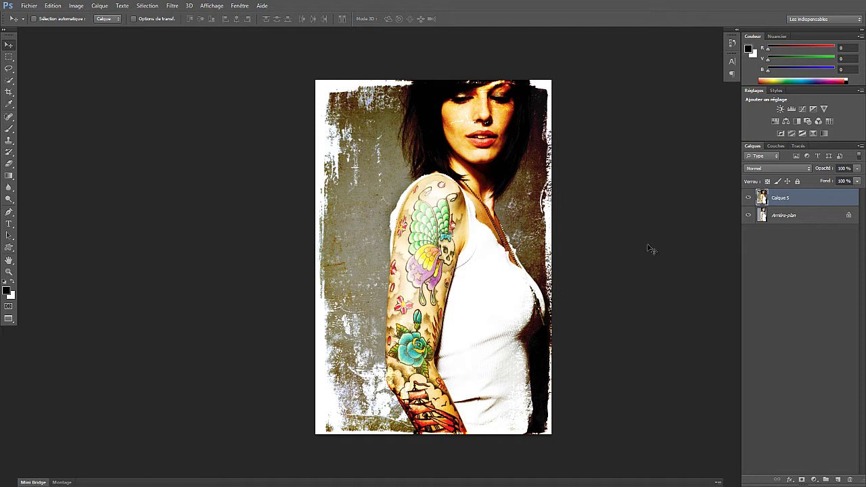
click(748, 197)
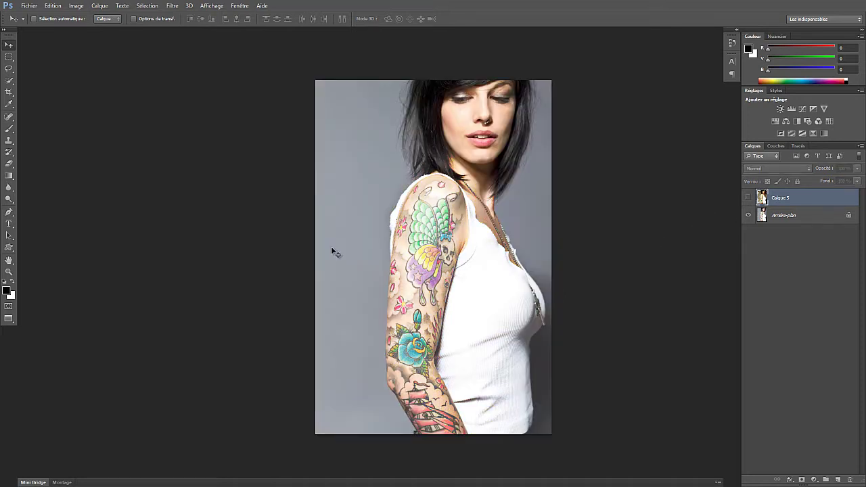
click(7, 263)
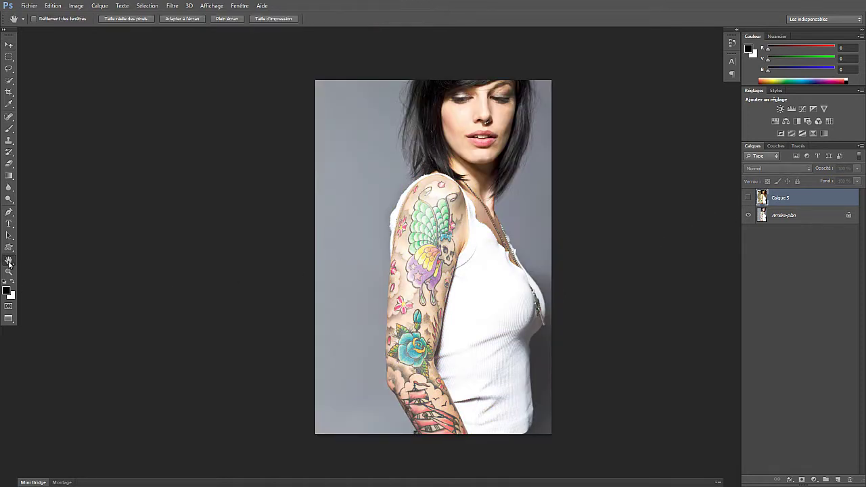
Fit the portrait on screen and duplicate Arrière-plan into Arrière-plan copie with Ctrl+J
double_click(7, 263)
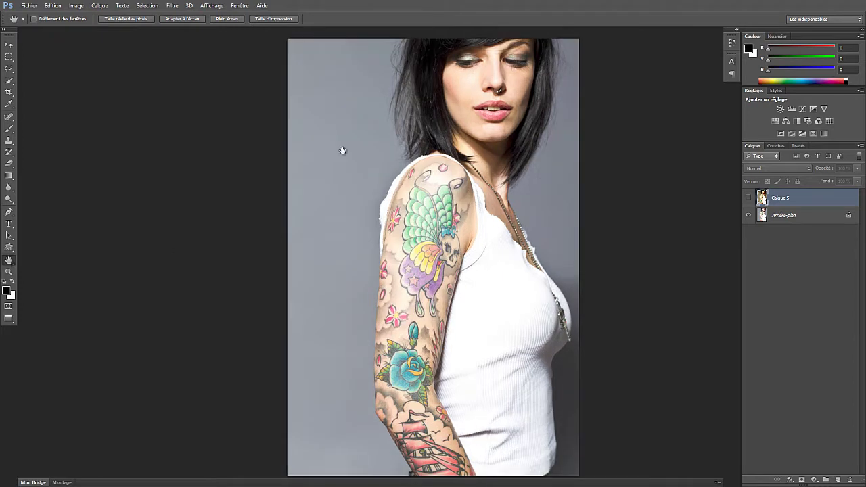
click(790, 216)
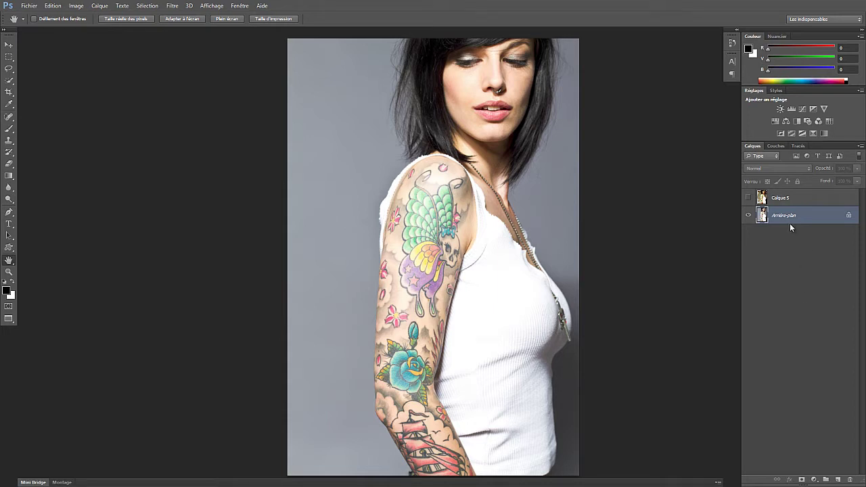
key(ctrl+j)
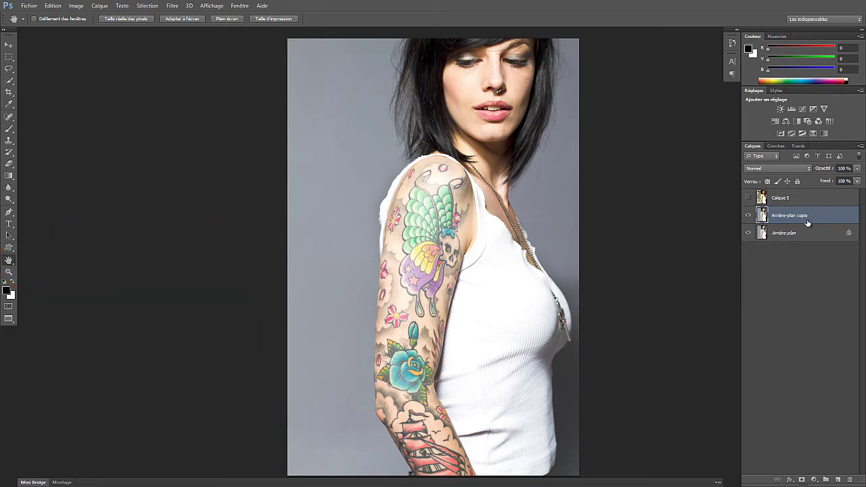
key(Delete)
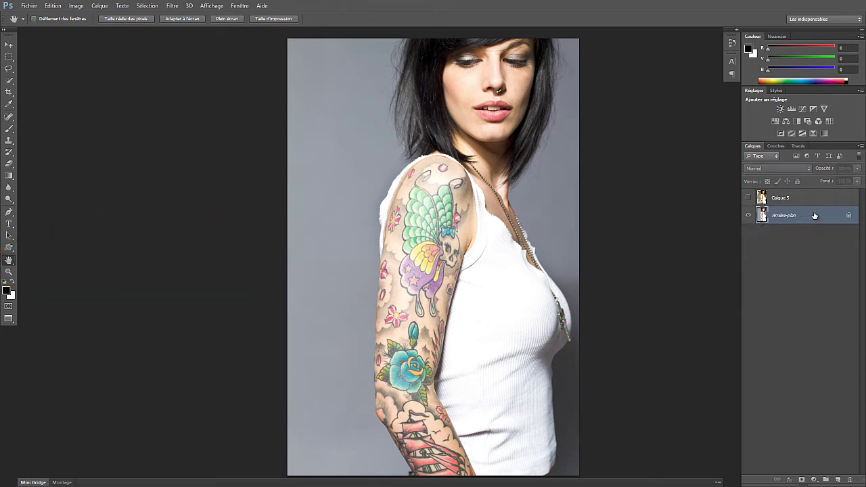
key(ctrl+j)
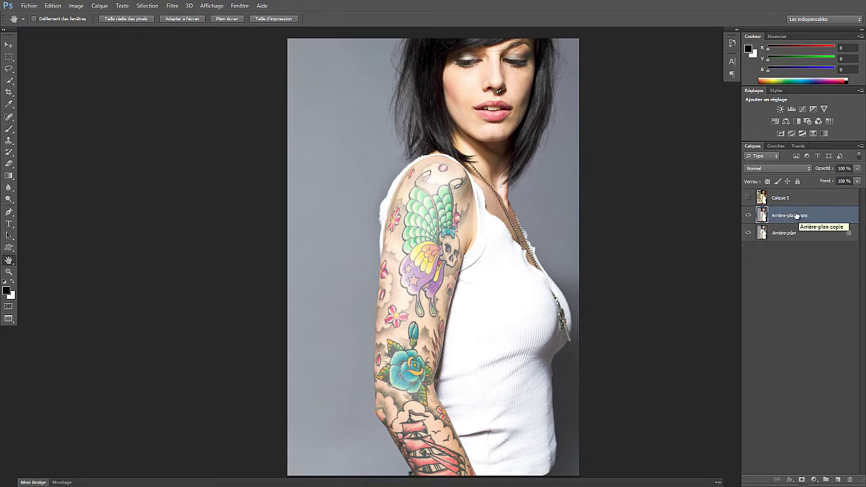
click(814, 480)
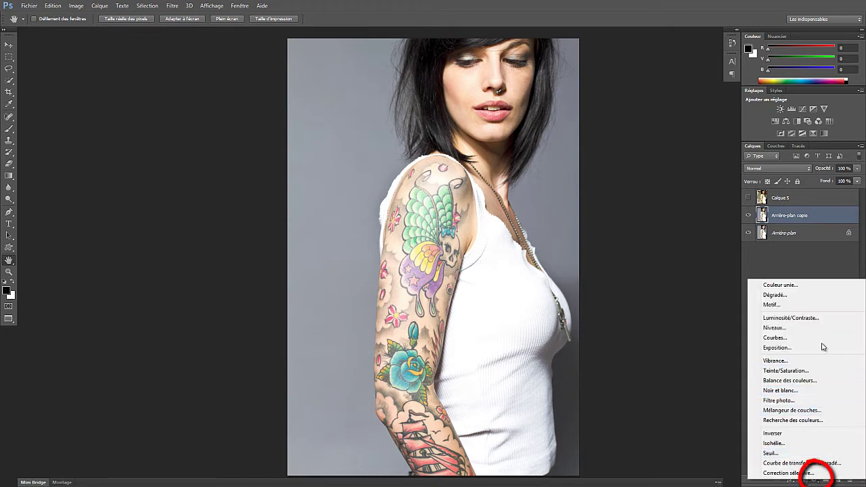
Add a Courbes 1 curves layer shaped as an S-curve, with brighter highlights and deeper shadows
click(772, 339)
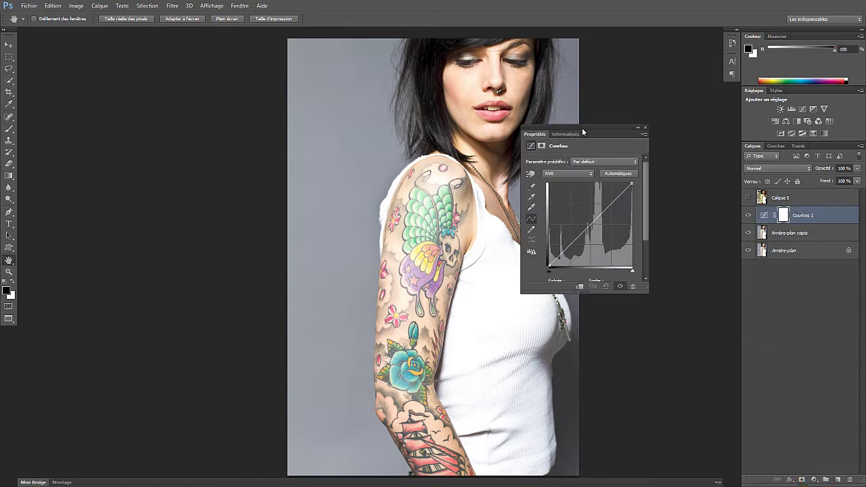
drag(582, 128, 567, 126)
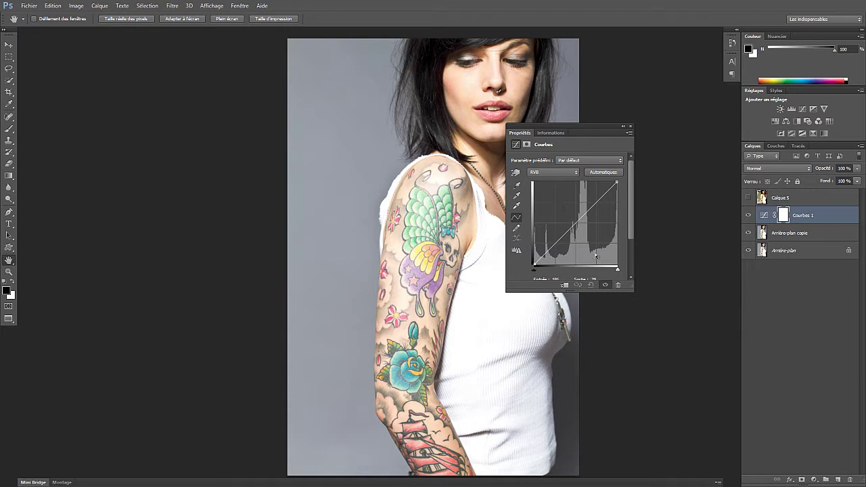
mouse_move(594, 201)
mouse_down()
mouse_move(570, 192)
mouse_move(603, 229)
mouse_move(589, 197)
mouse_up()
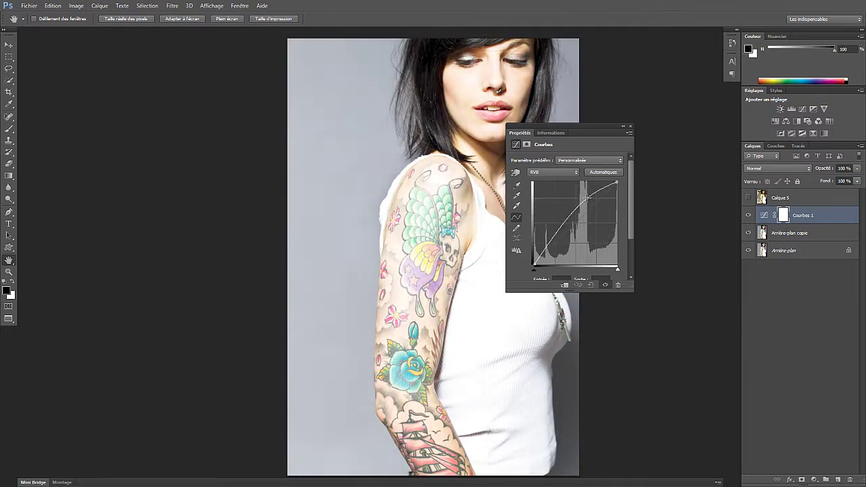
drag(561, 231, 565, 251)
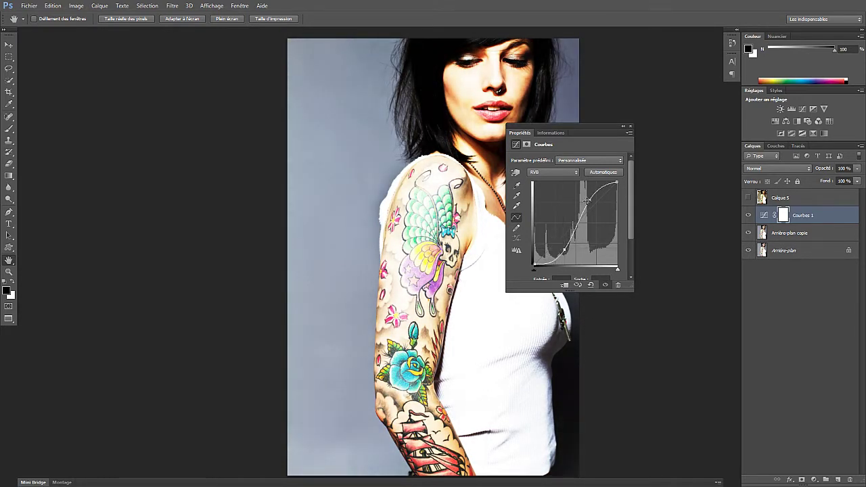
drag(590, 199, 592, 201)
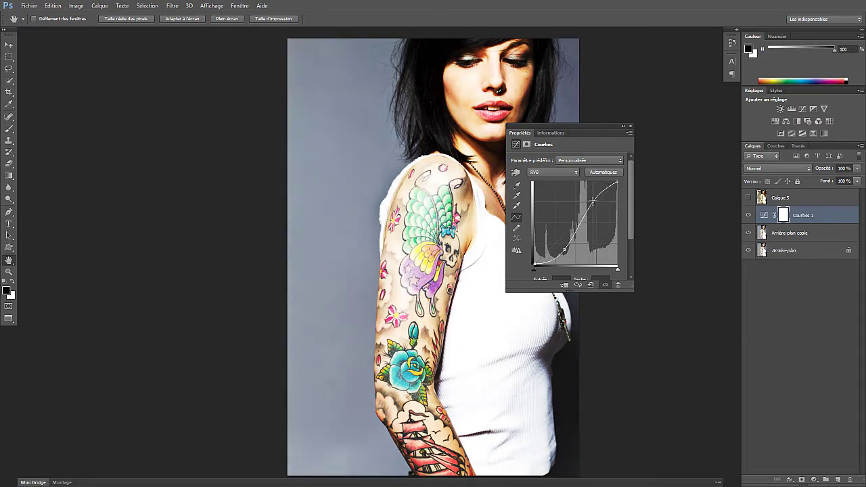
drag(565, 250, 562, 250)
Add empty layer Calque 6 above Courbes 1 and reset colours to default, leaving white as foreground
click(630, 128)
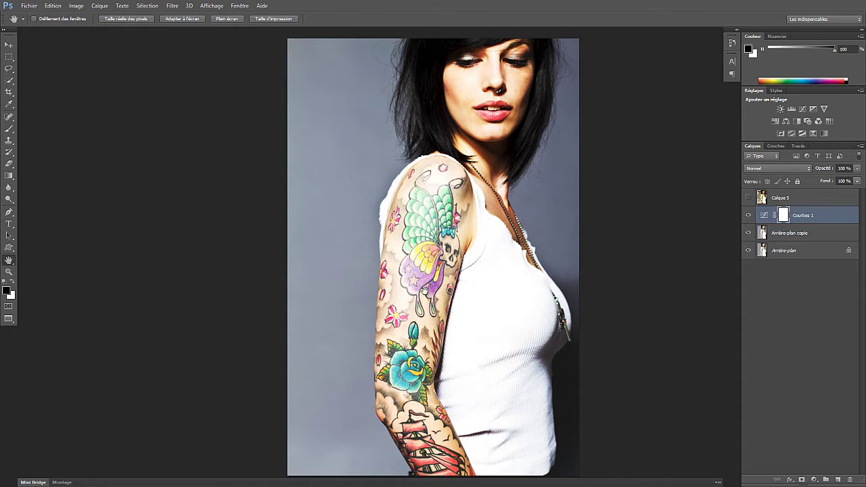
click(838, 481)
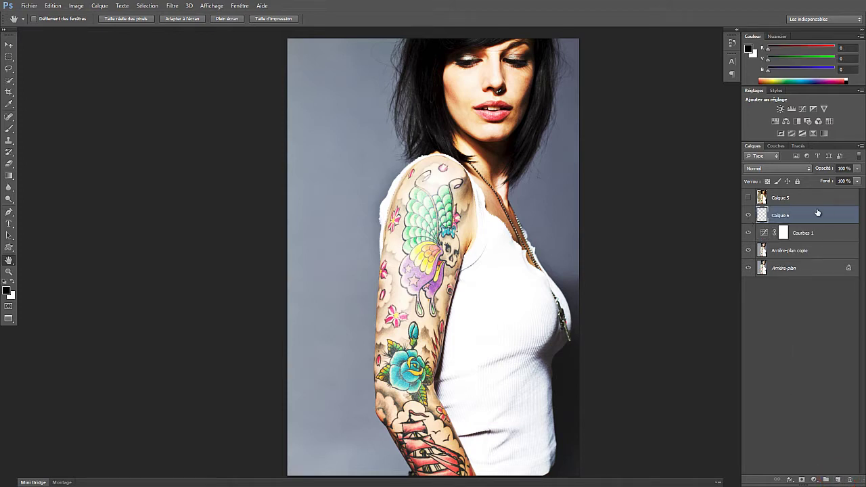
click(8, 292)
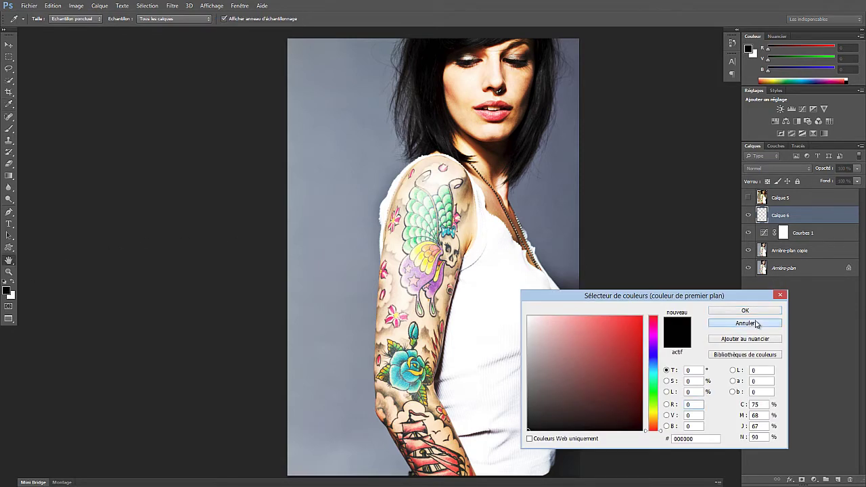
click(745, 322)
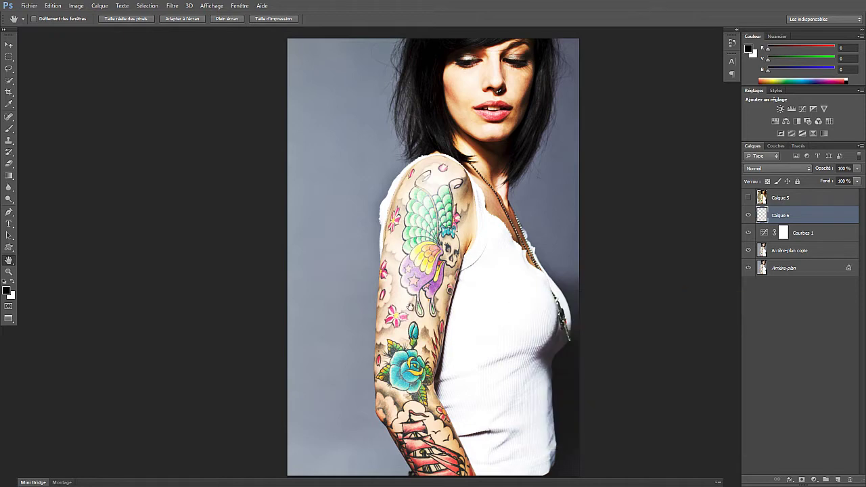
click(8, 292)
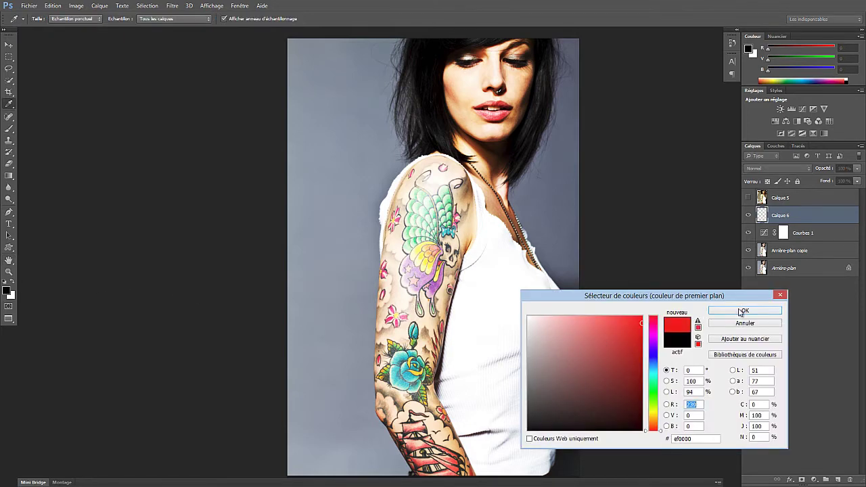
click(743, 311)
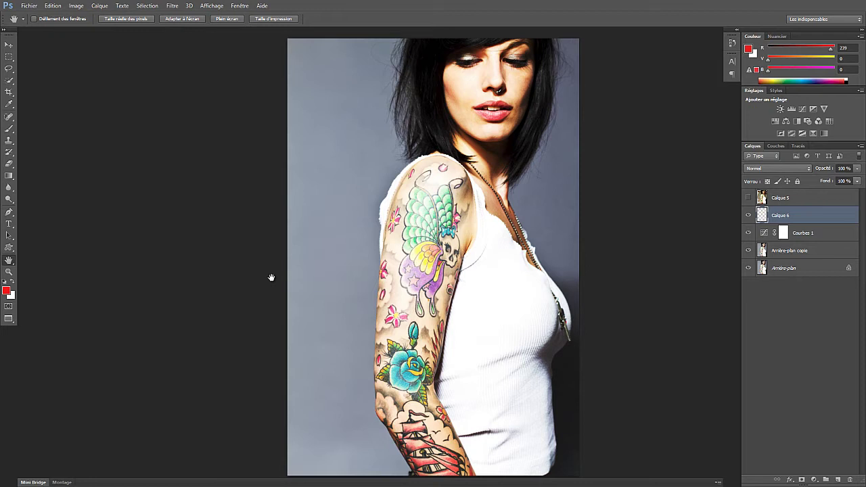
key(d)
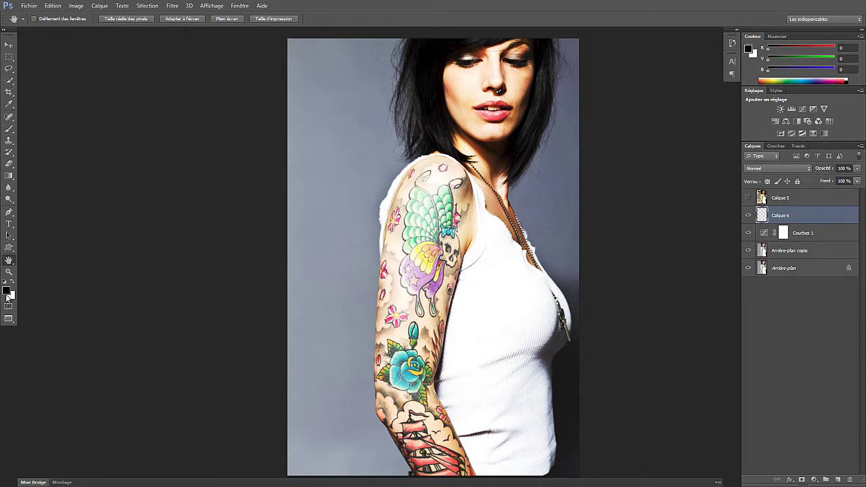
key(x)
key(x)
key(x)
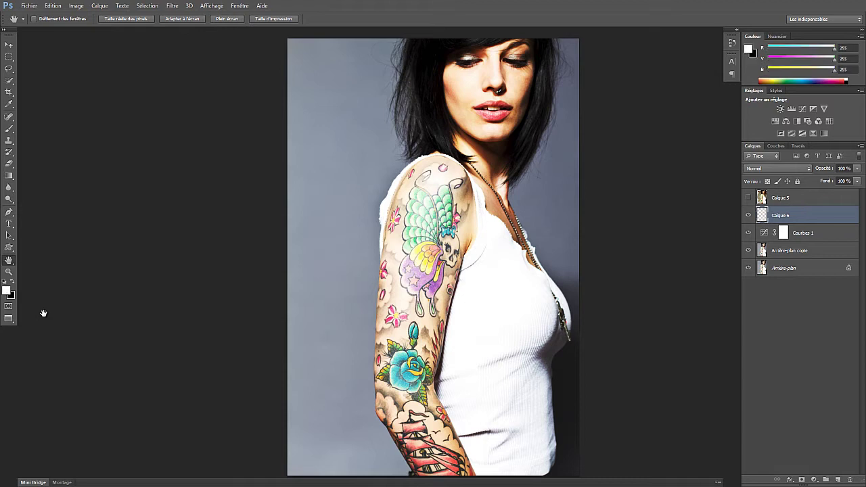
key(x)
key(x)
key(x)
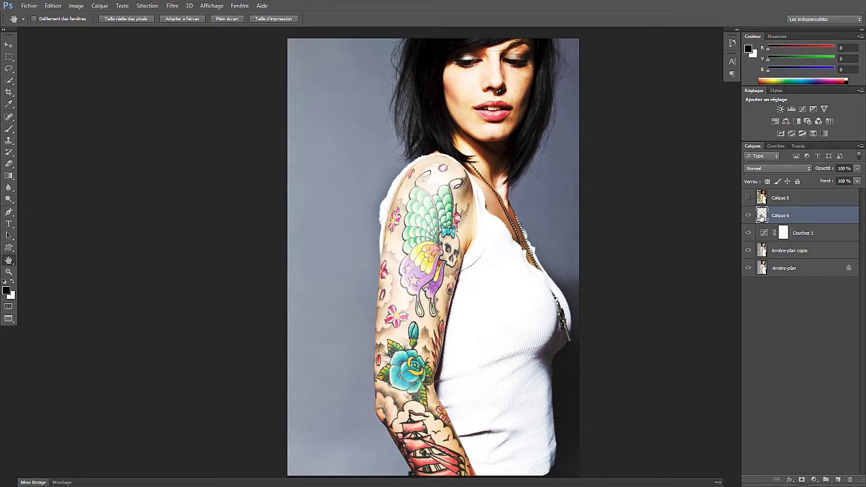
Fill Calque 6 with black using Edition > Remplir
click(53, 6)
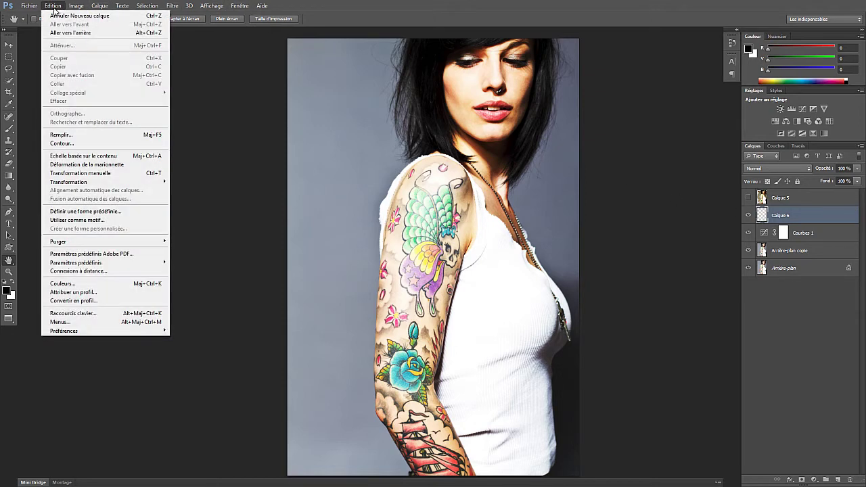
click(84, 134)
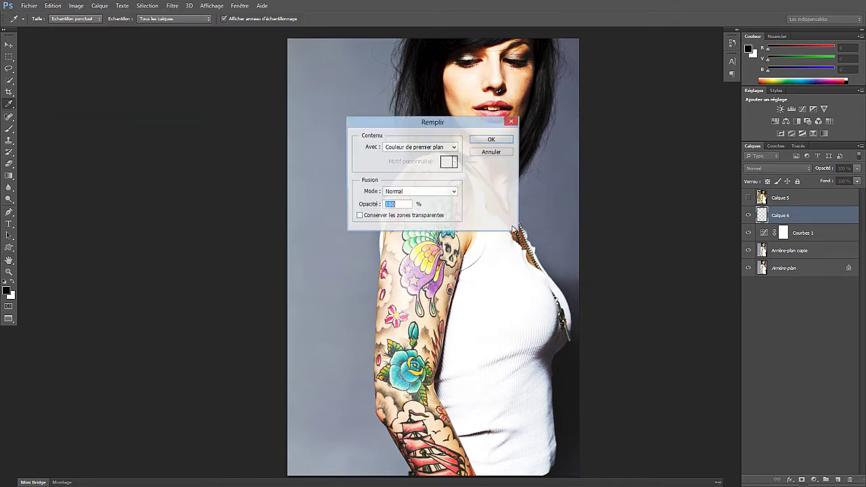
click(492, 140)
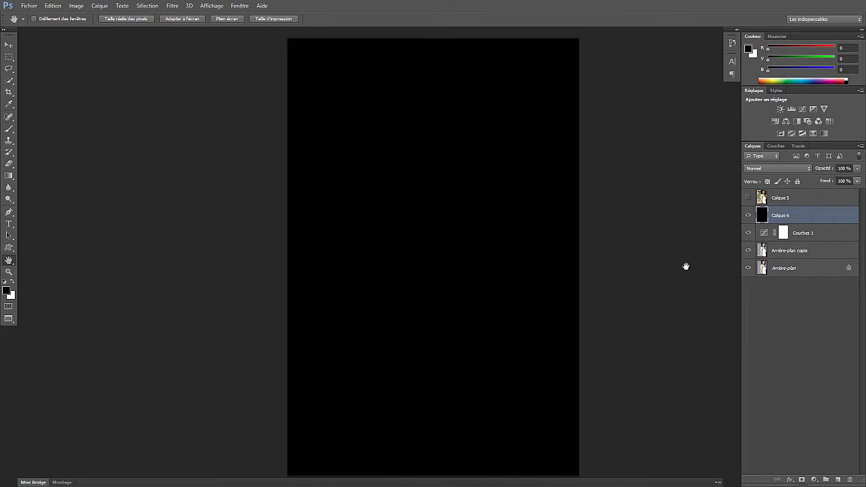
Set Calque 6 to Lumière tamisée blending and give it a white layer mask
click(765, 169)
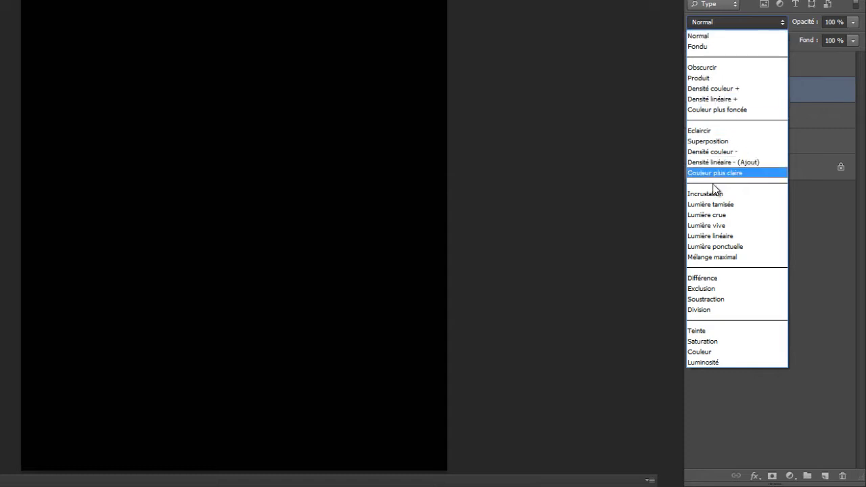
click(710, 205)
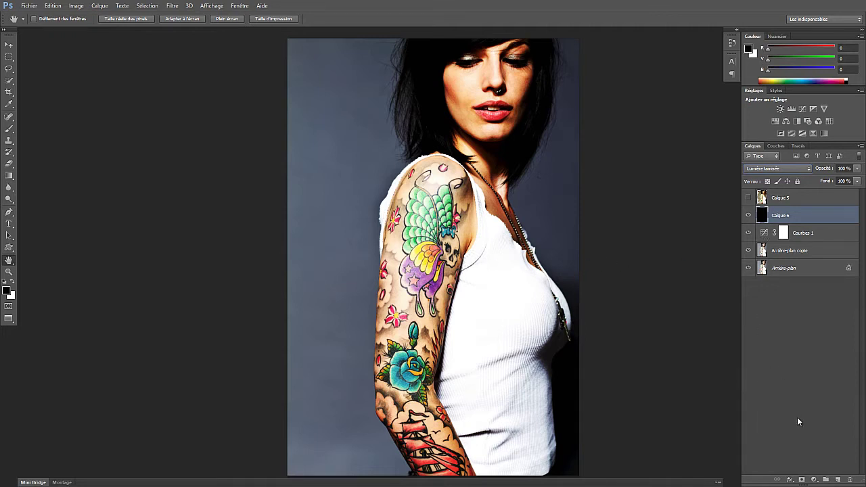
key(ctrl+j)
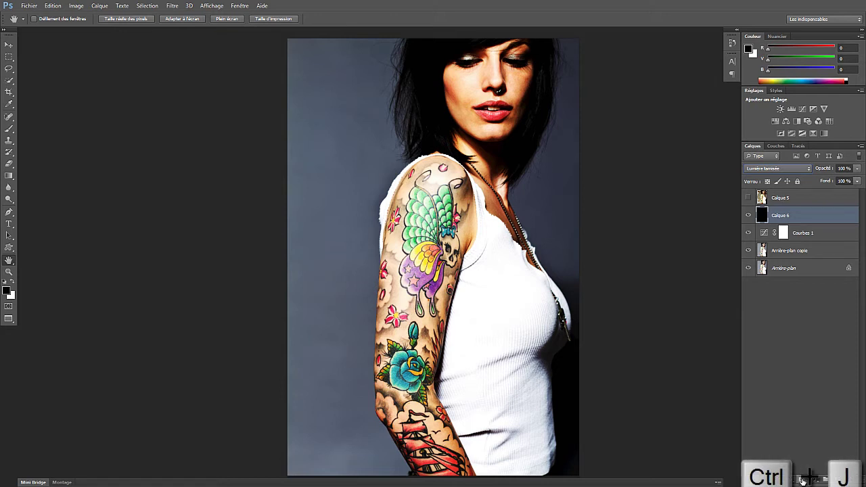
click(802, 479)
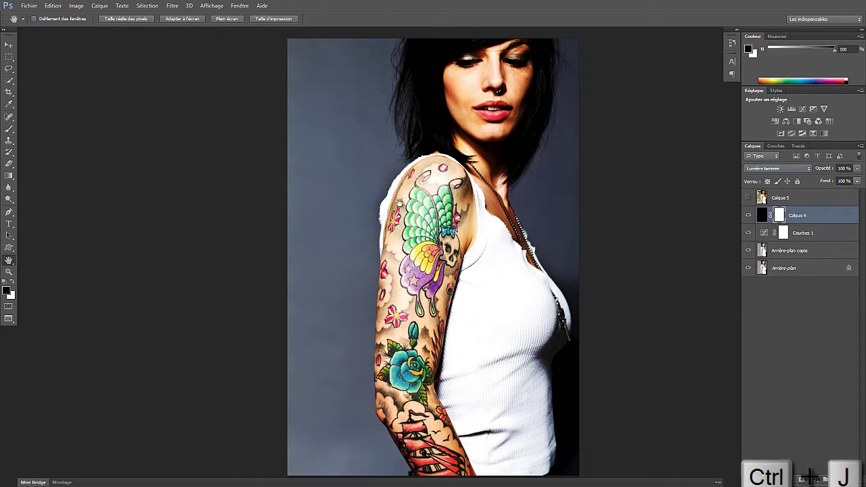
key(b)
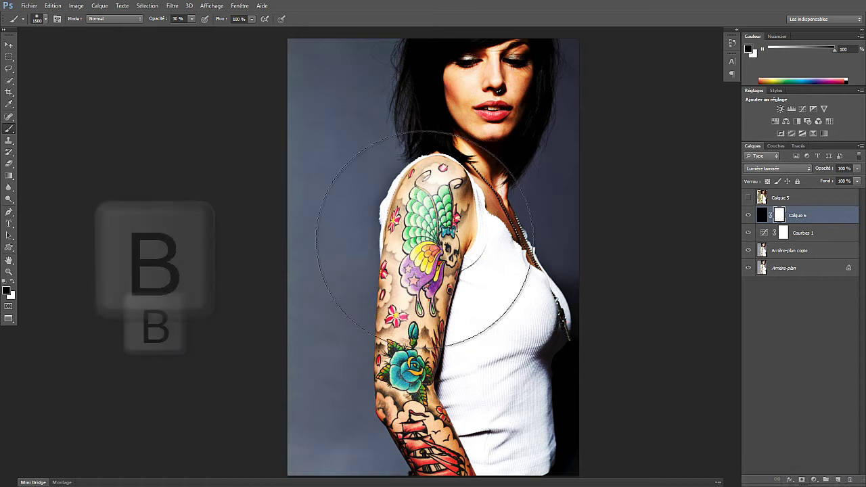
key(bracketleft)
key(bracketleft)
key(bracketleft)
With brush size 1500, paint black on Calque 6's mask over the woman's centre
key(bracketright)
key(bracketright)
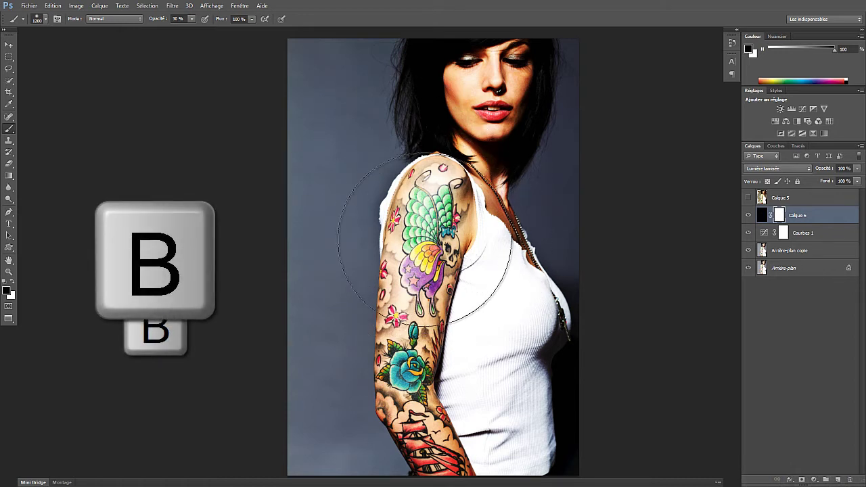
key(bracketright)
key(bracketright)
key(bracketright)
key(bracketright)
key(bracketright)
key(bracketleft)
key(bracketleft)
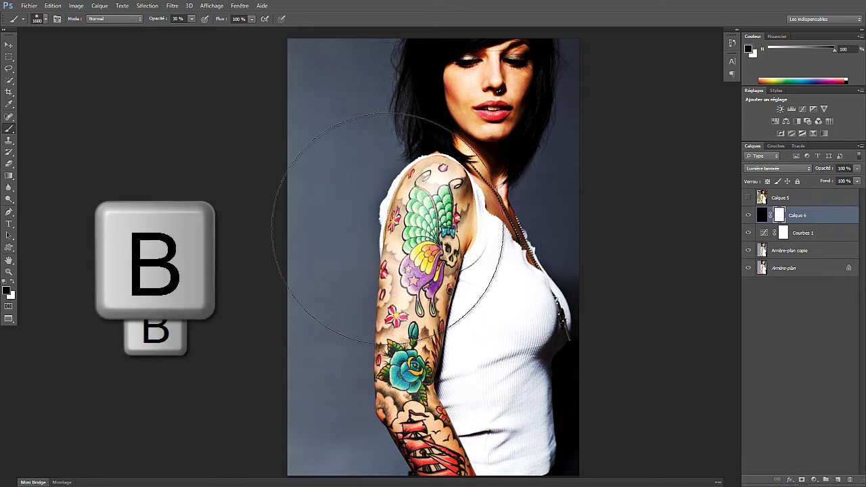
mouse_move(423, 237)
mouse_down()
mouse_move(441, 264)
mouse_move(426, 265)
mouse_move(454, 290)
mouse_move(435, 183)
mouse_move(428, 254)
mouse_move(441, 267)
mouse_move(440, 232)
mouse_move(423, 324)
mouse_move(422, 178)
mouse_move(441, 209)
mouse_move(450, 345)
mouse_move(412, 226)
mouse_up()
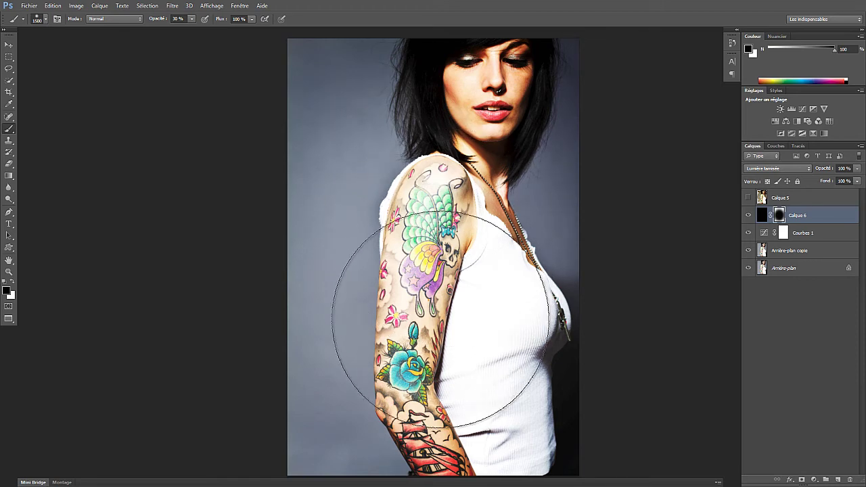
Lower brush opacity to 37% and set Calque 6 to 75% opacity, comparing before and after
click(194, 20)
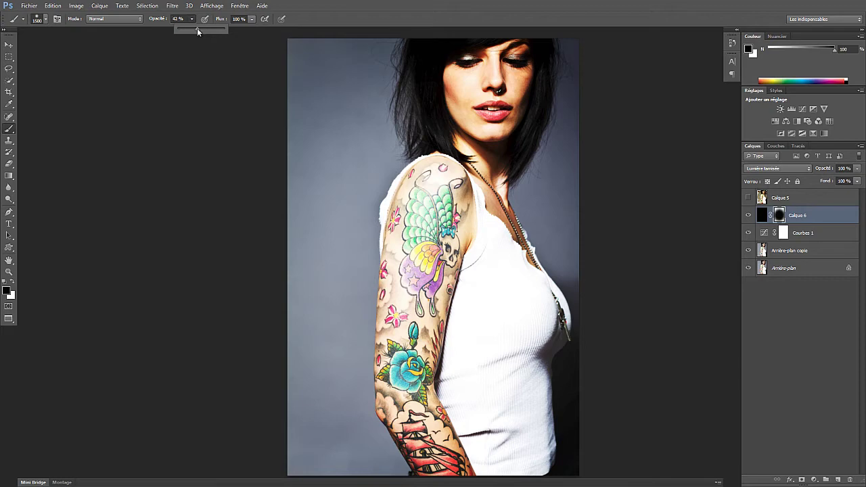
drag(198, 31, 195, 31)
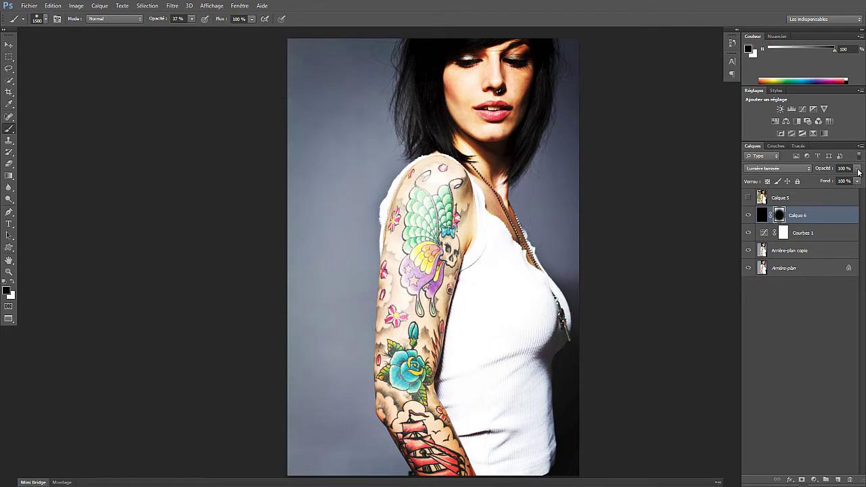
click(858, 168)
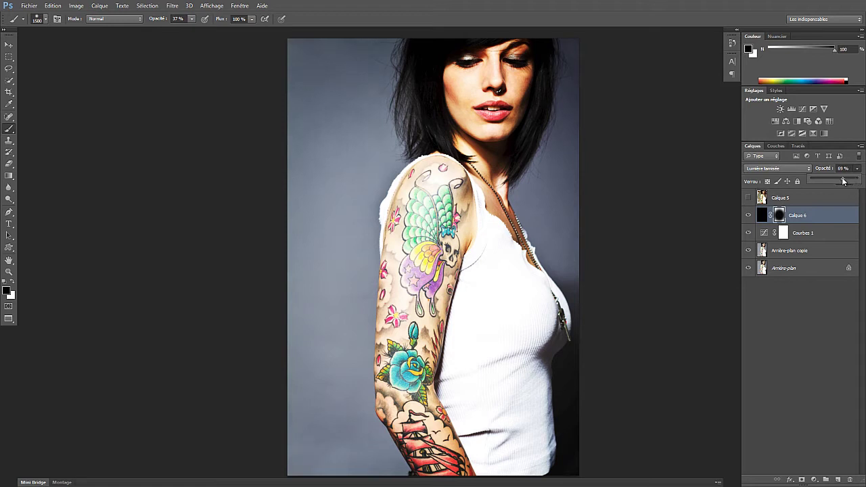
drag(843, 181, 841, 181)
click(748, 216)
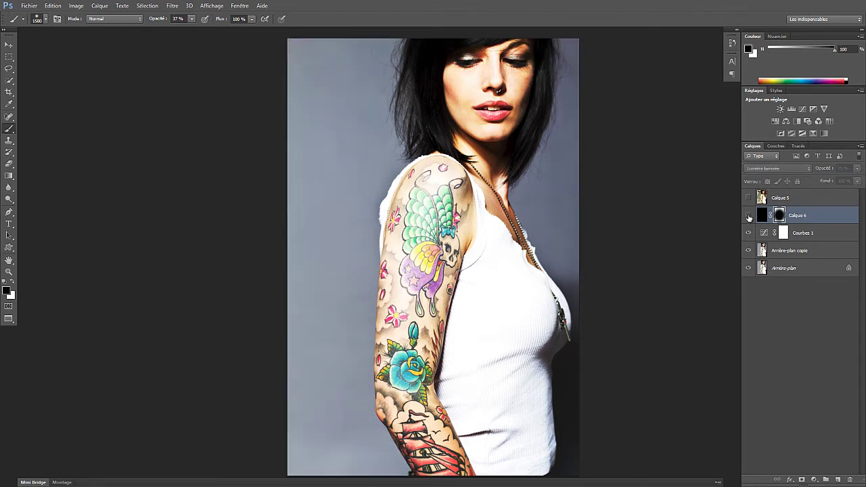
click(747, 216)
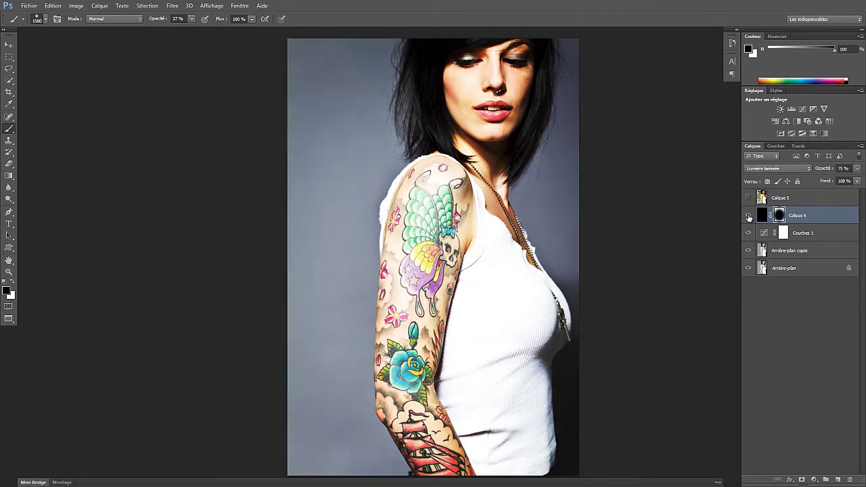
key(v)
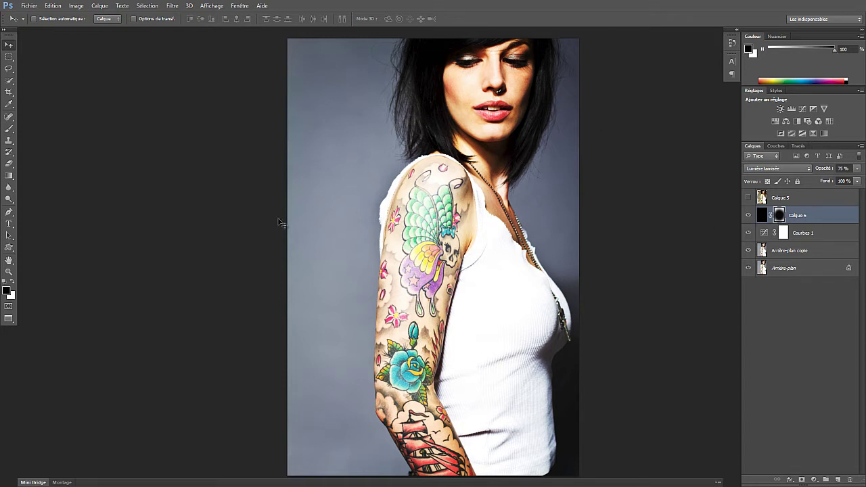
Drag the grunge frame image from photo 9.jpg into the tattoo portrait as Calque 7
key(f)
key(f)
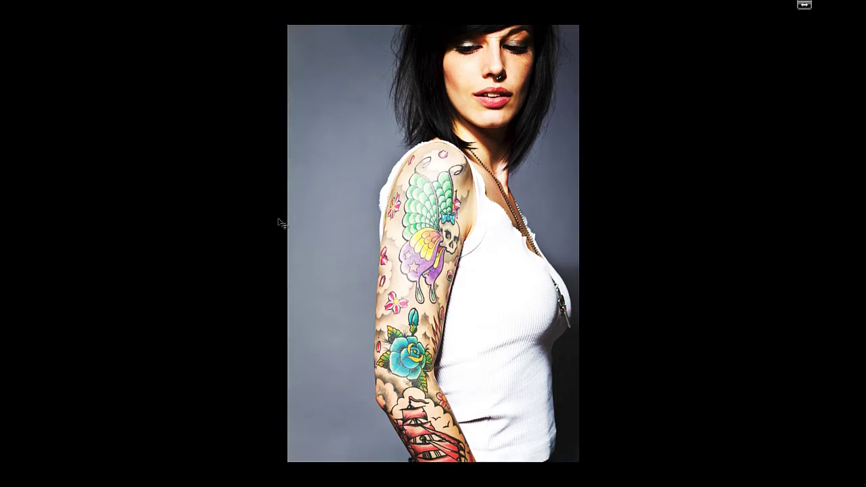
key(f)
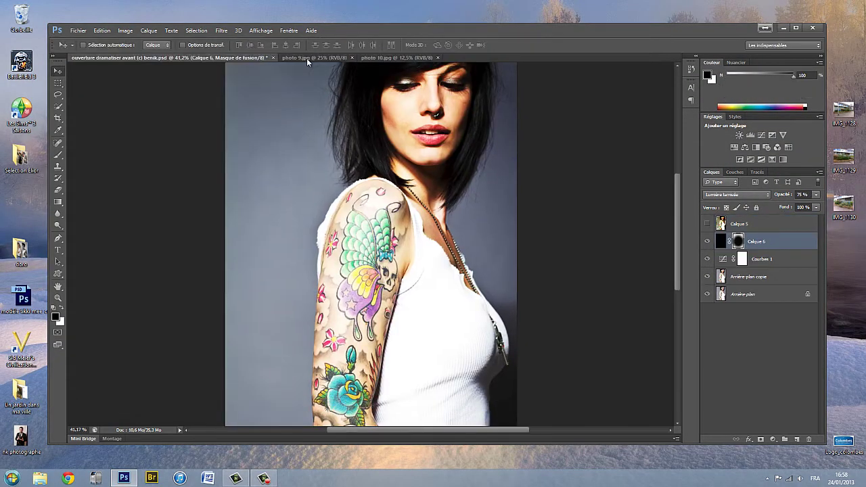
click(306, 57)
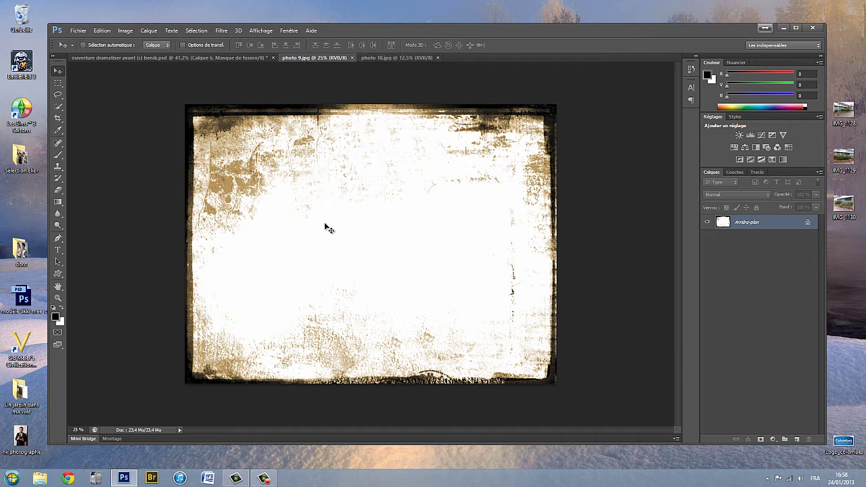
mouse_move(376, 258)
mouse_down()
mouse_move(257, 116)
mouse_move(367, 183)
mouse_up()
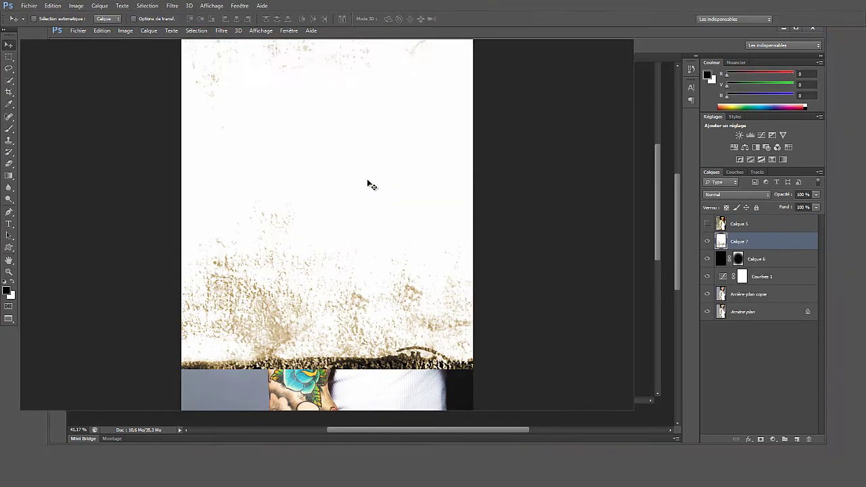
Drag Calque 7's grunge texture down and across until it covers the portrait canvas
drag(420, 214, 414, 318)
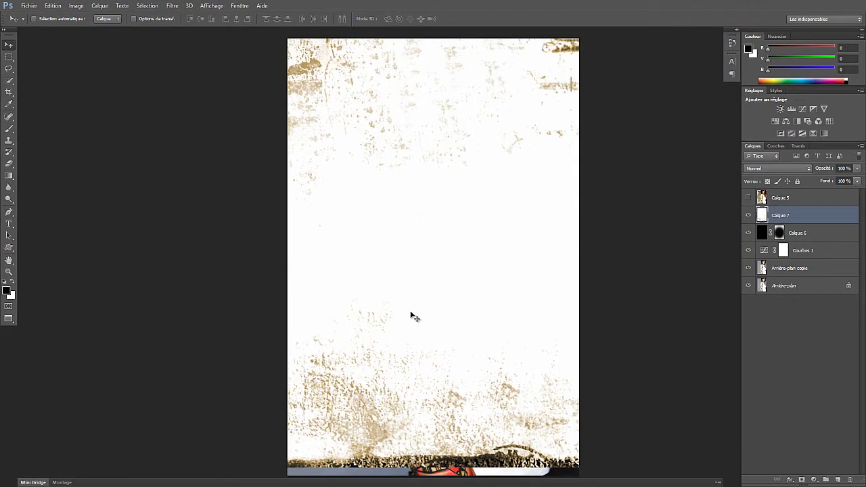
key(ctrl+minus)
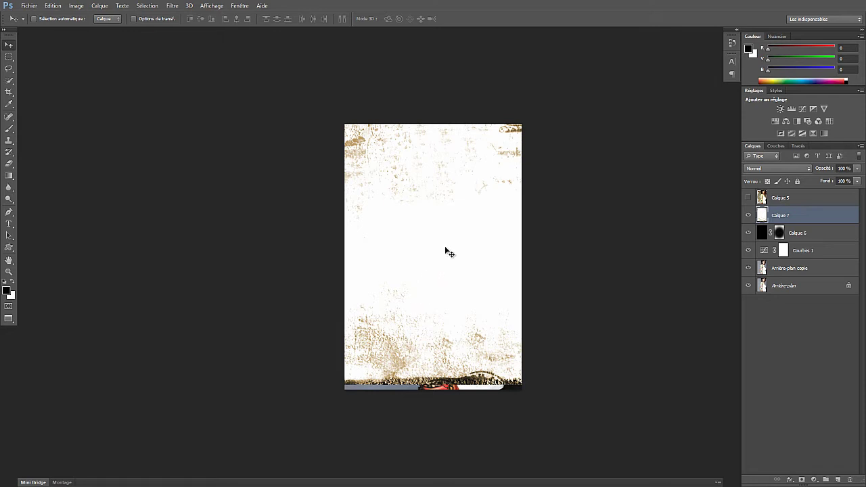
drag(436, 251, 435, 267)
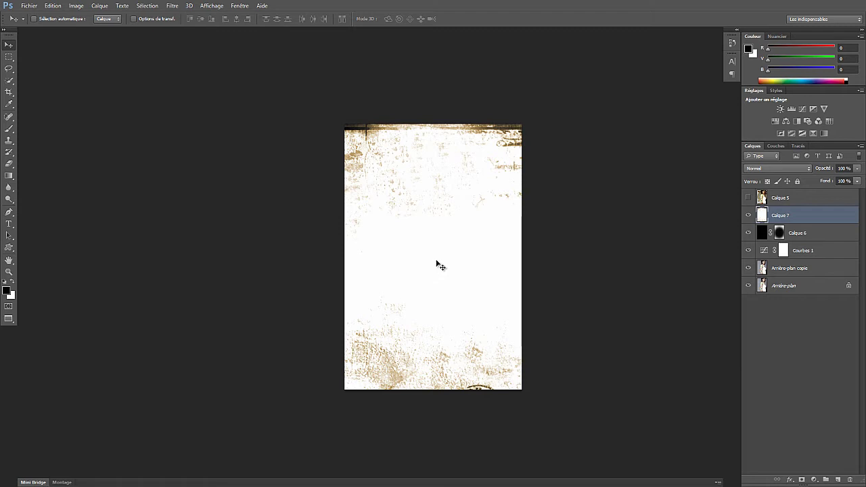
mouse_move(434, 274)
mouse_down()
mouse_move(340, 234)
mouse_move(310, 234)
mouse_move(446, 275)
mouse_move(605, 302)
mouse_move(413, 269)
mouse_up()
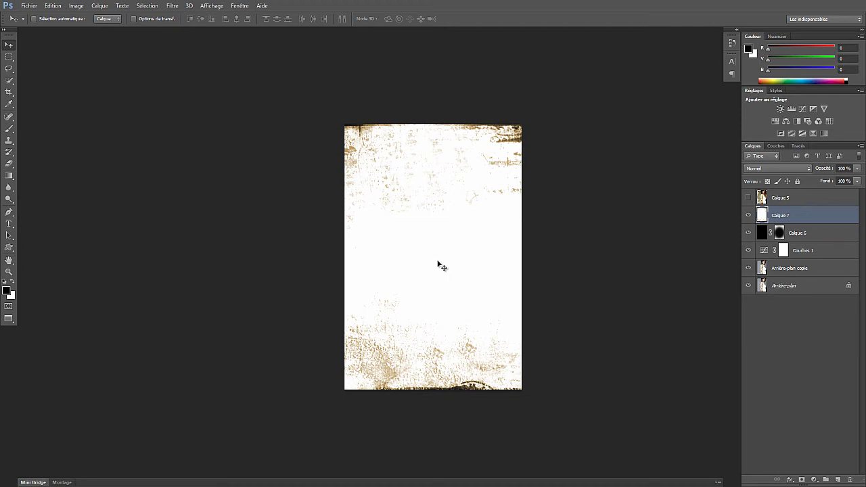
Rotate Calque 7 −90°, scale it to about 72% × 63%, and nudge it down onto the canvas
key(ctrl+t)
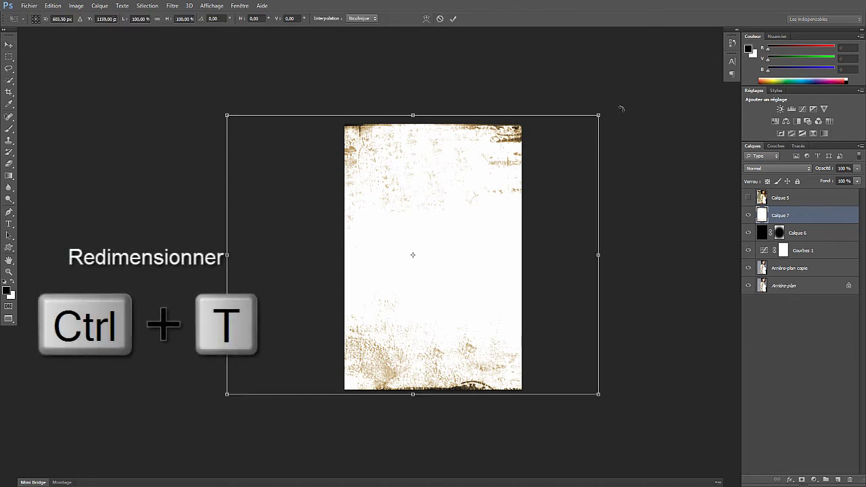
mouse_move(619, 108)
mouse_down()
mouse_move(546, 83)
mouse_move(434, 80)
mouse_move(291, 100)
mouse_up()
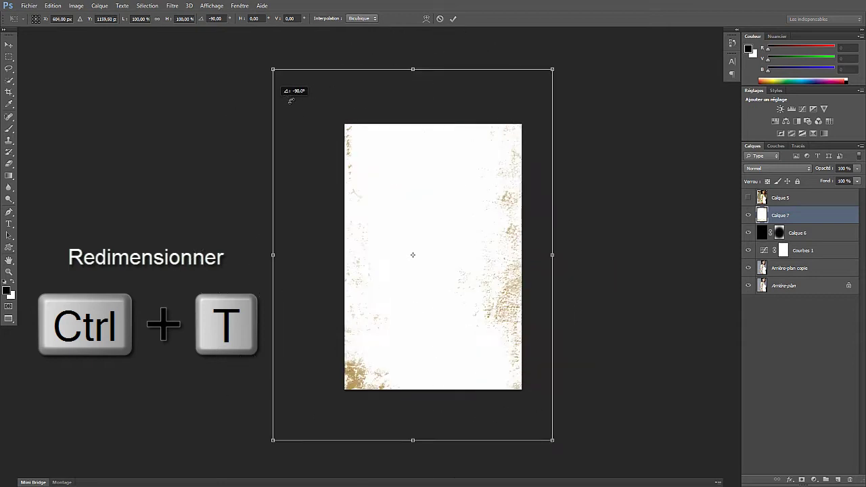
mouse_move(362, 169)
mouse_down()
mouse_move(433, 226)
mouse_move(441, 221)
mouse_move(441, 183)
mouse_up()
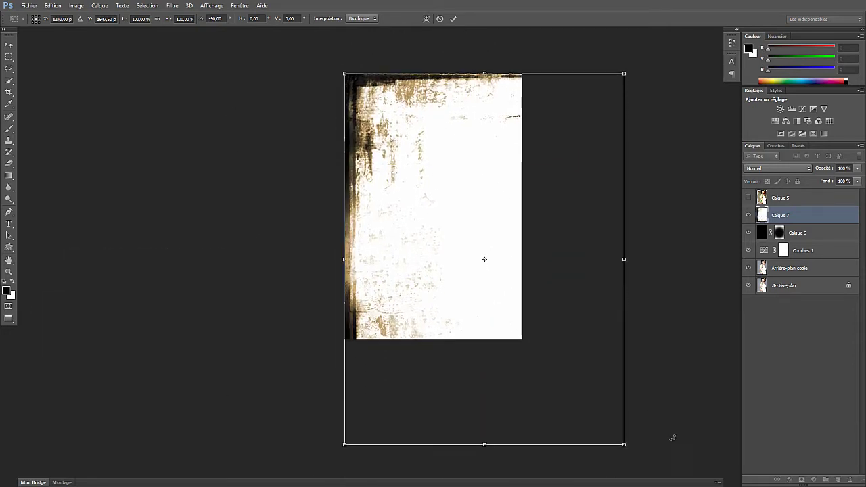
mouse_move(623, 444)
mouse_down()
mouse_move(528, 333)
mouse_move(543, 346)
mouse_up()
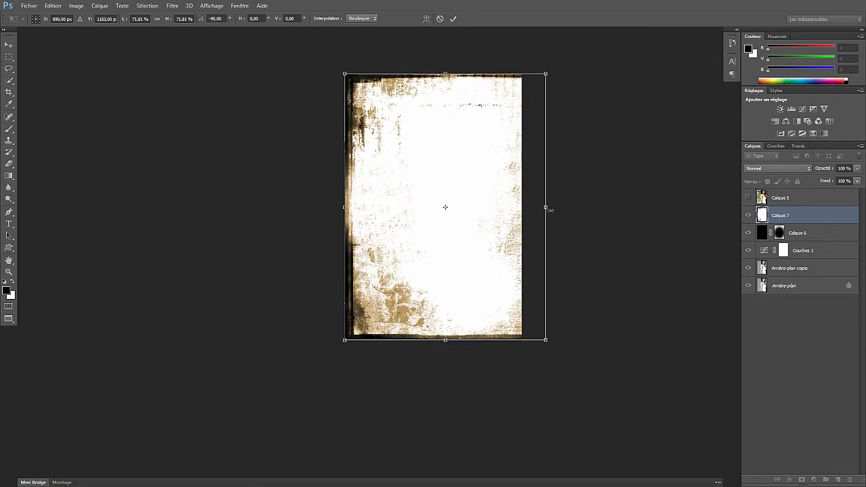
drag(546, 208, 525, 206)
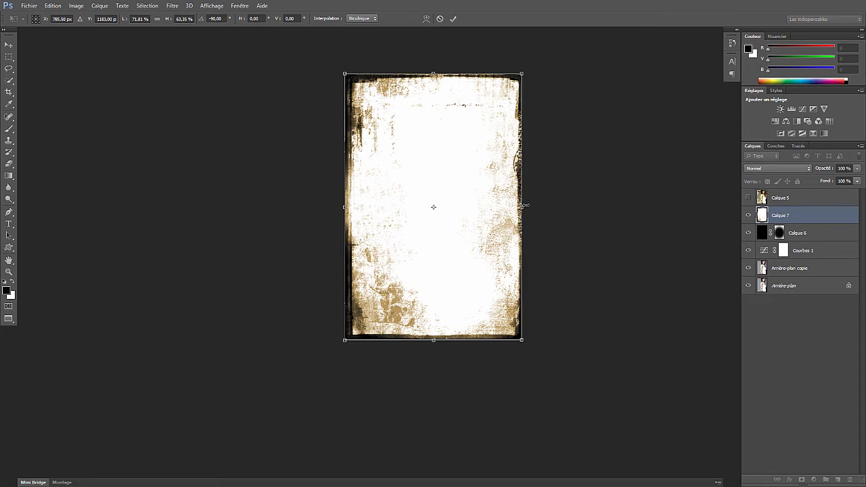
key(Return)
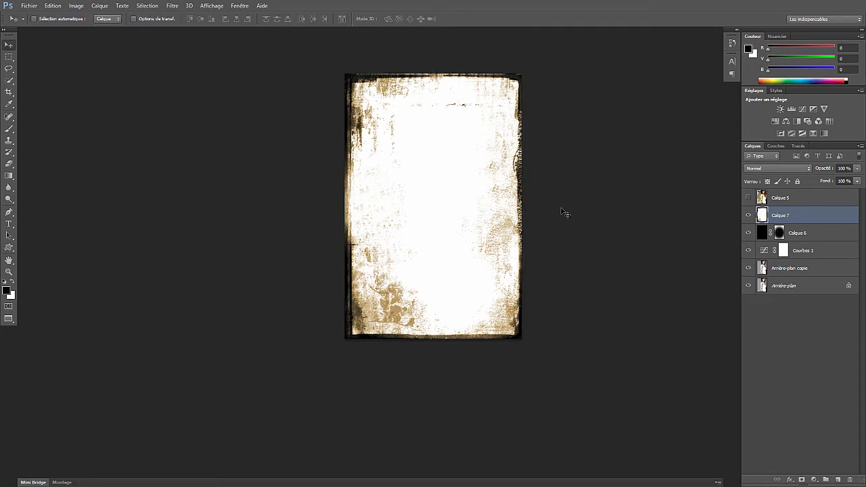
key(shift+Down)
key(shift+Down)
key(shift+Down)
key(shift+Down)
key(shift+Down)
key(shift+Down)
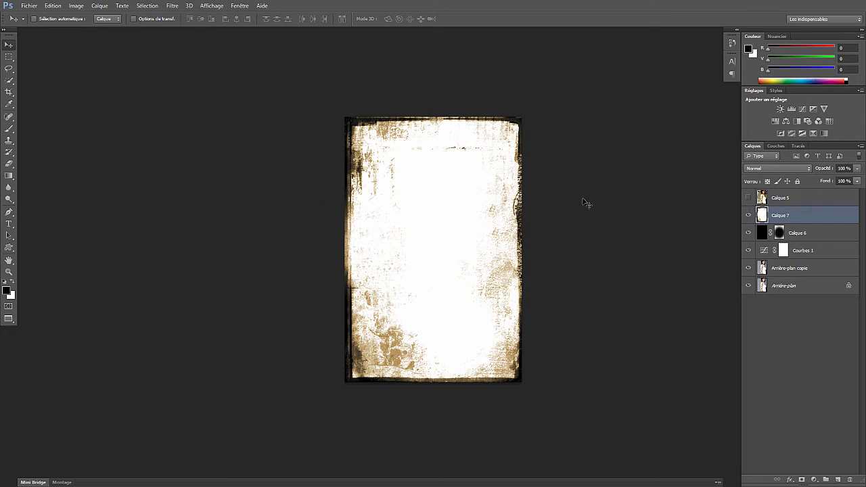
Desaturate and invert the grunge texture for a white ragged border around a black centre
key(ctrl+shift+u)
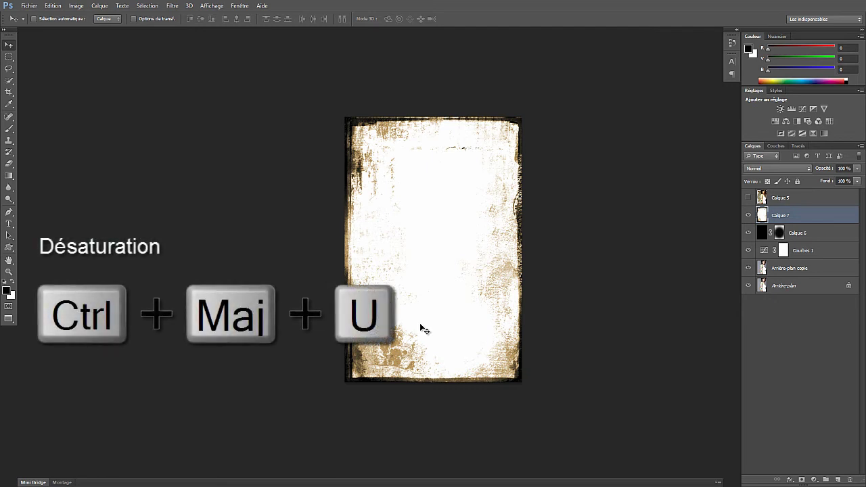
key(ctrl+shift+u)
key(ctrl+shift+u)
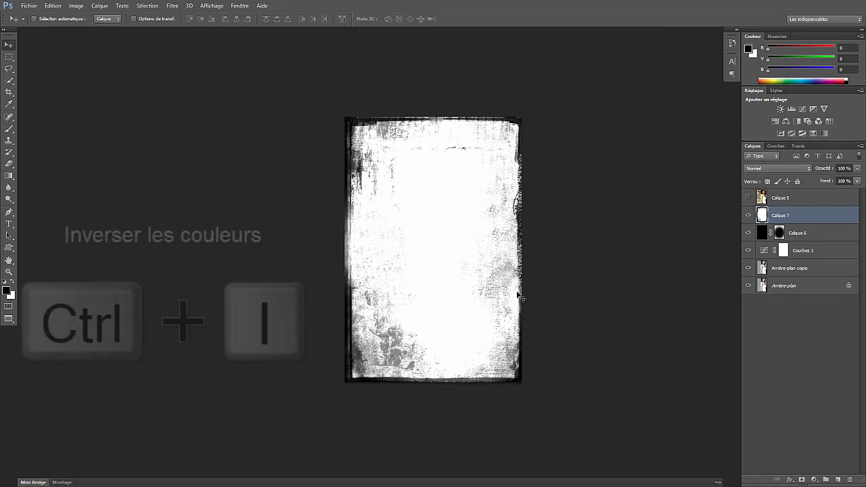
key(ctrl+i)
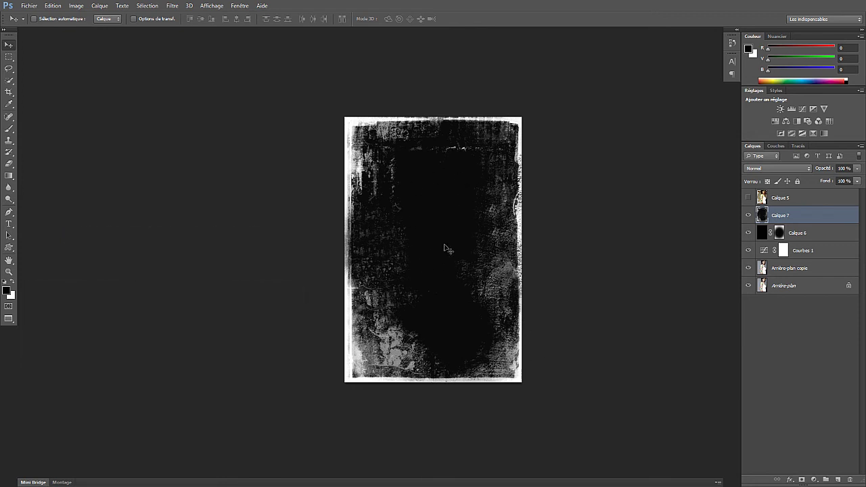
Set Calque 7's blend mode to Densité couleur - after comparing Obscurcir and neighbouring modes
click(782, 168)
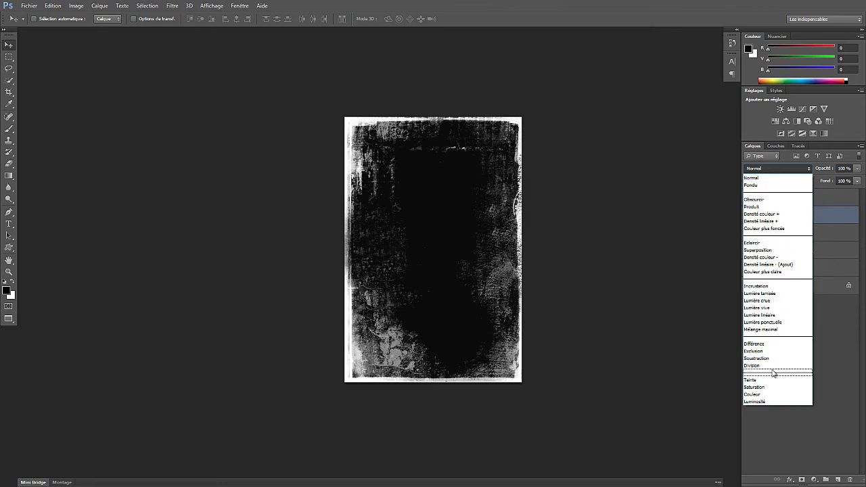
click(756, 200)
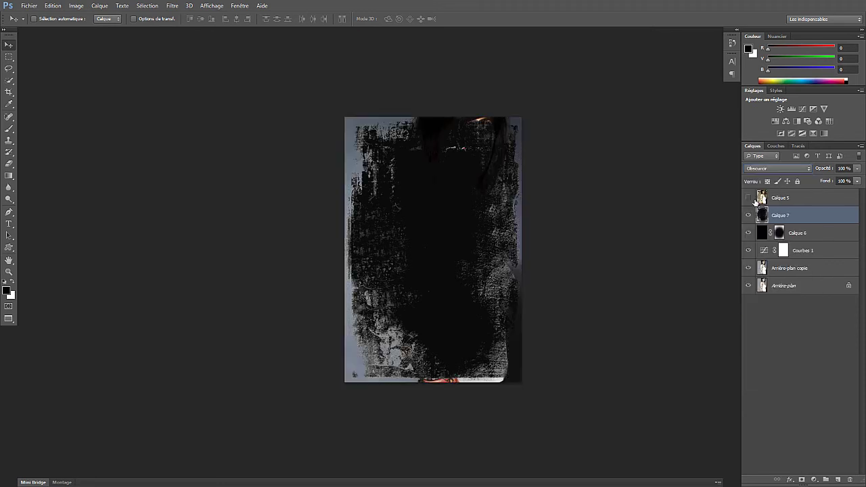
key(Down)
key(Down)
key(Down)
key(Down)
key(Down)
key(Down)
key(Down)
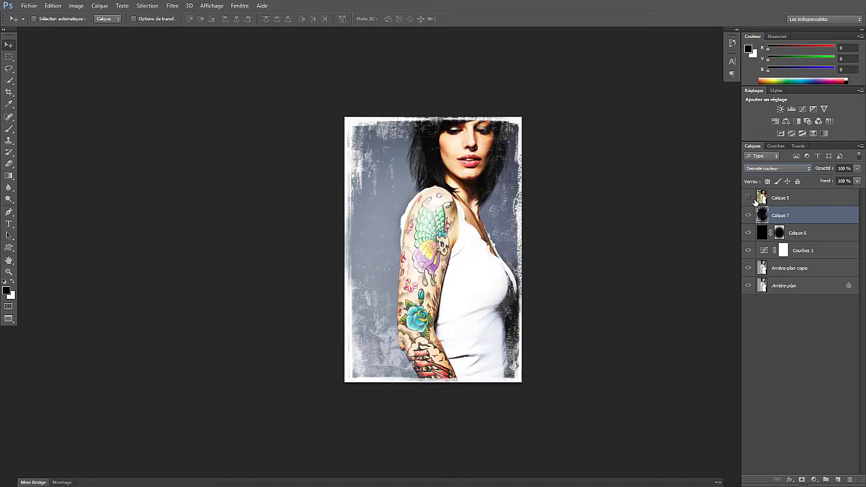
key(Down)
key(Up)
key(Up)
key(Down)
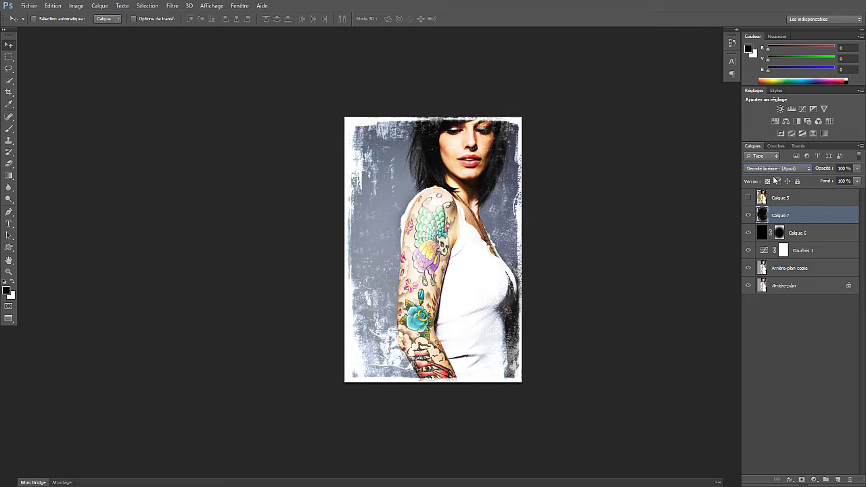
key(Up)
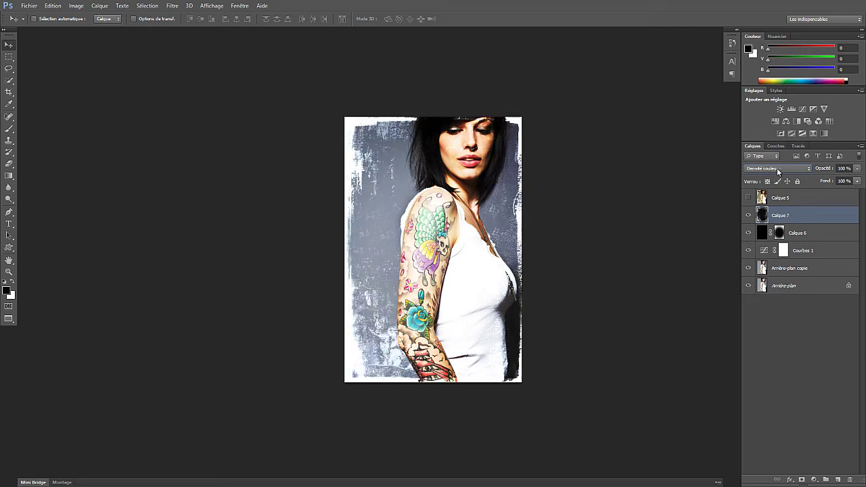
key(Down)
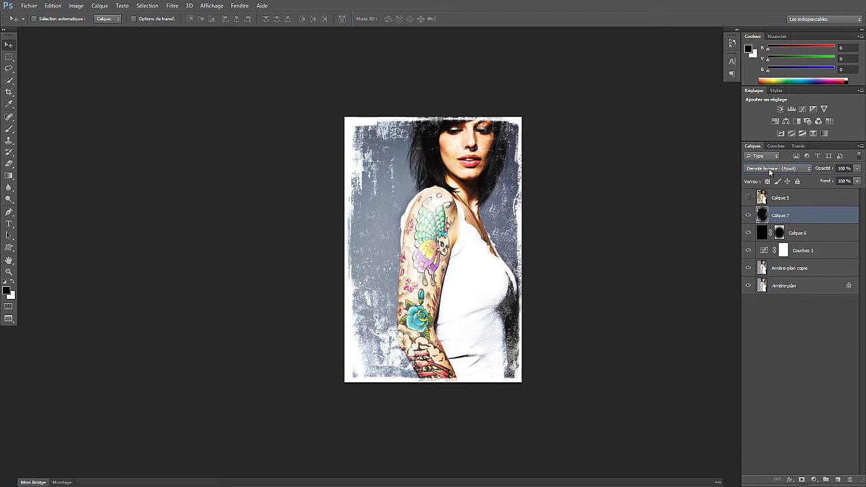
key(Down)
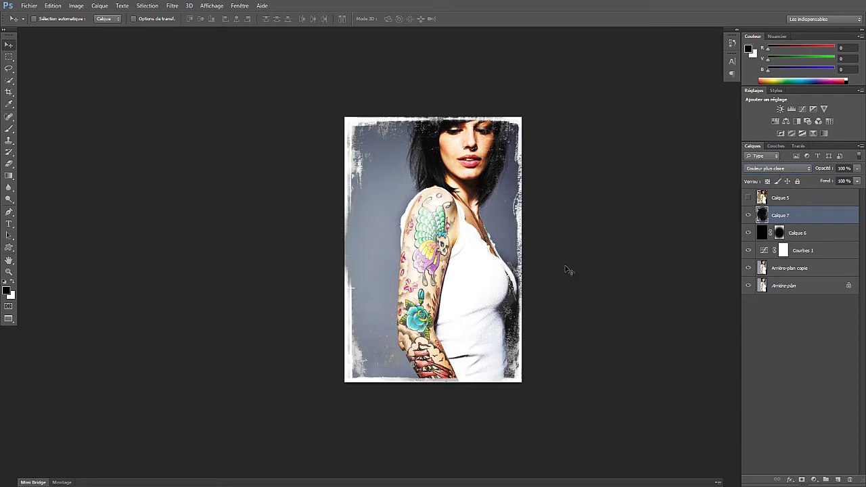
key(Up)
key(Up)
key(Up)
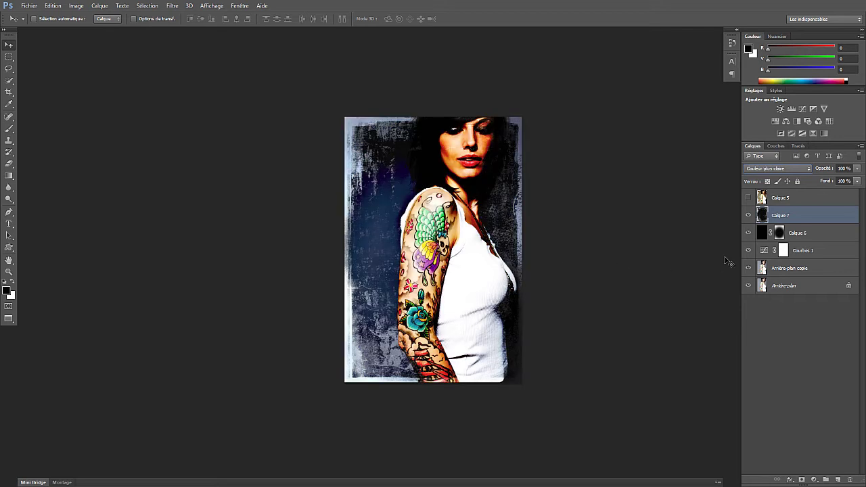
key(Down)
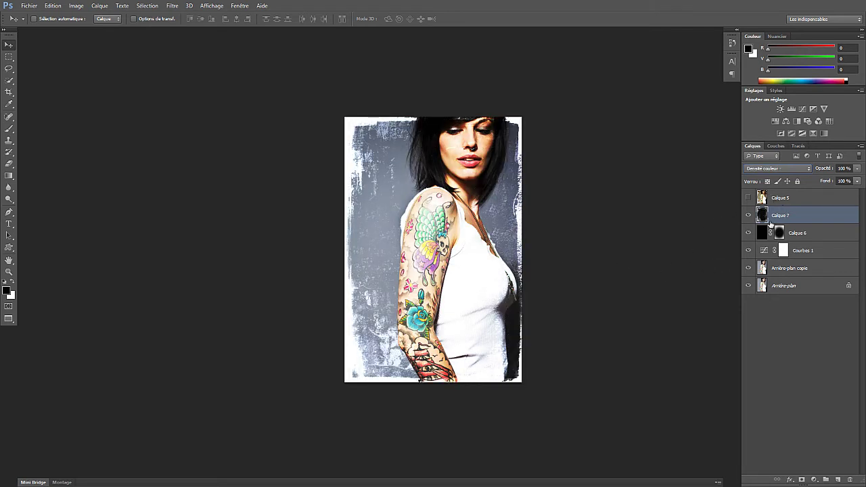
Fit the whole image on screen and toggle the texture layer's visibility to compare
double_click(9, 260)
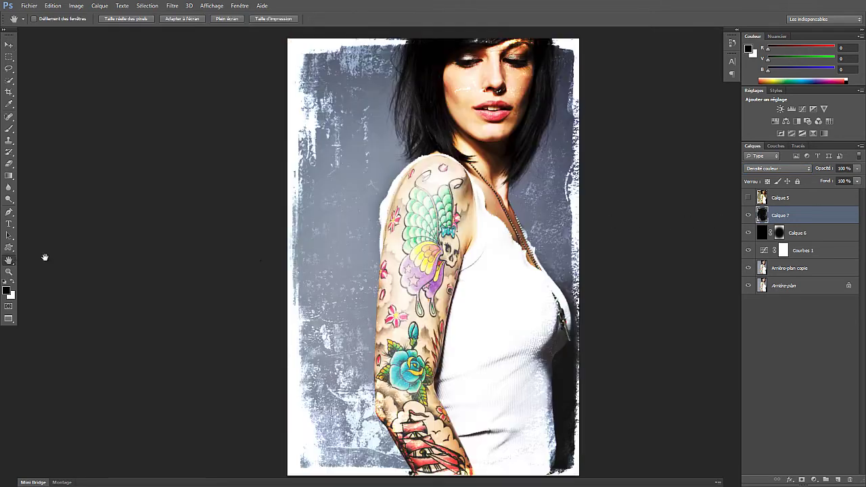
click(748, 215)
Preview full screen, then drag the photo 10.jpg parchment into the portrait as a new layer
key(f)
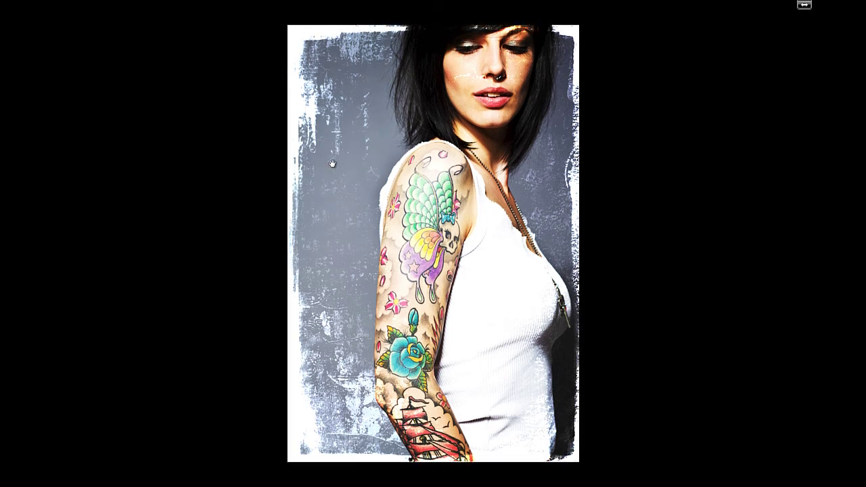
key(f)
click(356, 59)
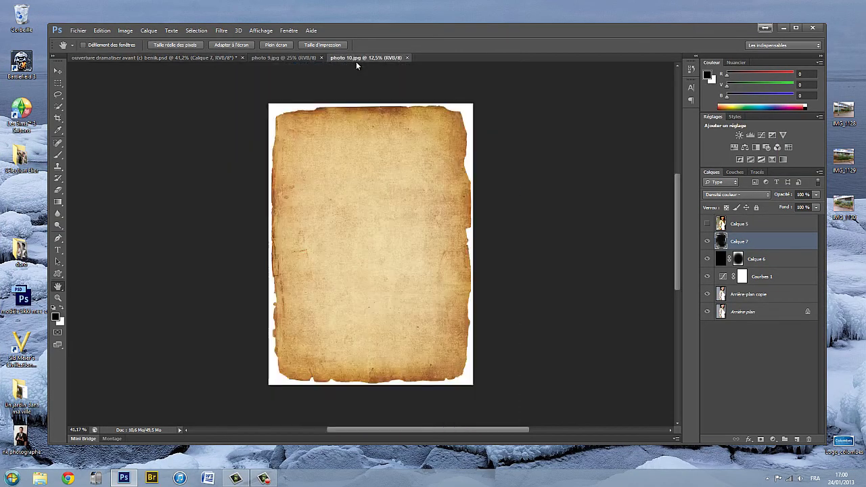
key(v)
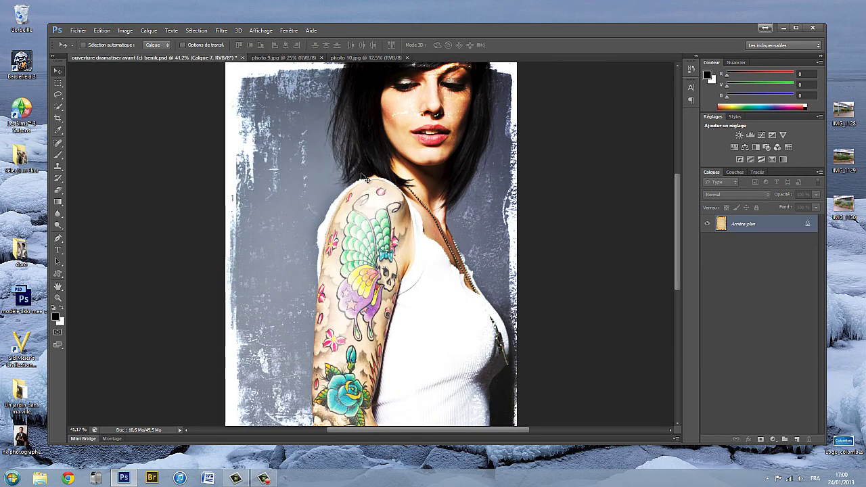
drag(192, 60, 363, 177)
Free-transform Calque 8's parchment so it exactly covers the whole portrait canvas
key(f)
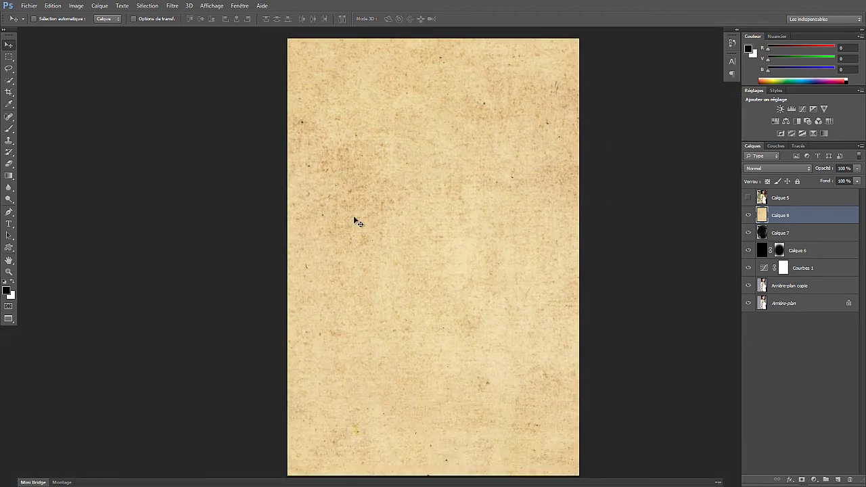
key(ctrl+minus)
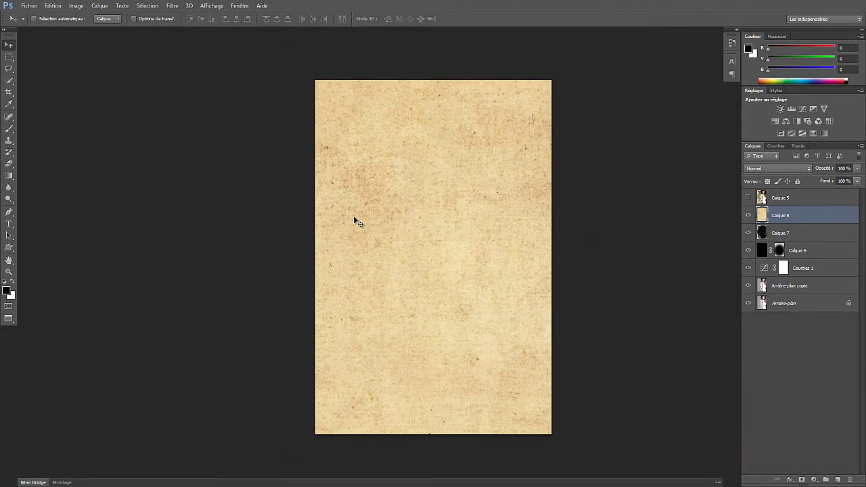
key(ctrl+t)
key(ctrl+minus)
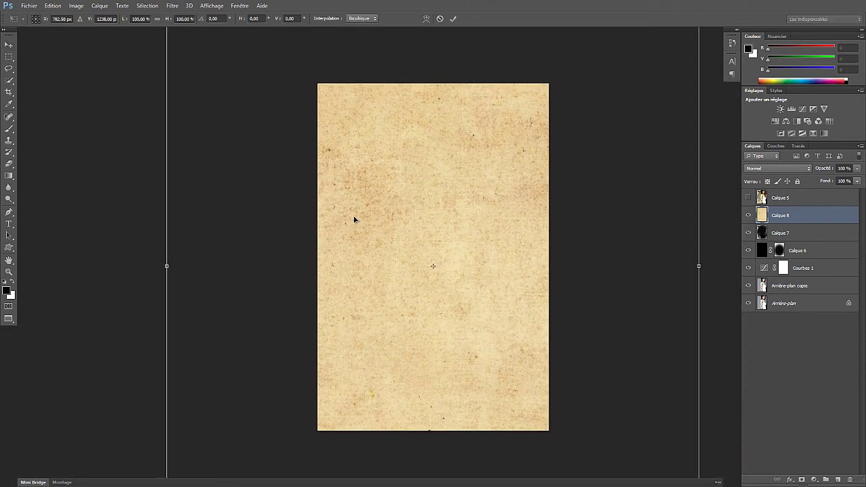
key(ctrl+minus)
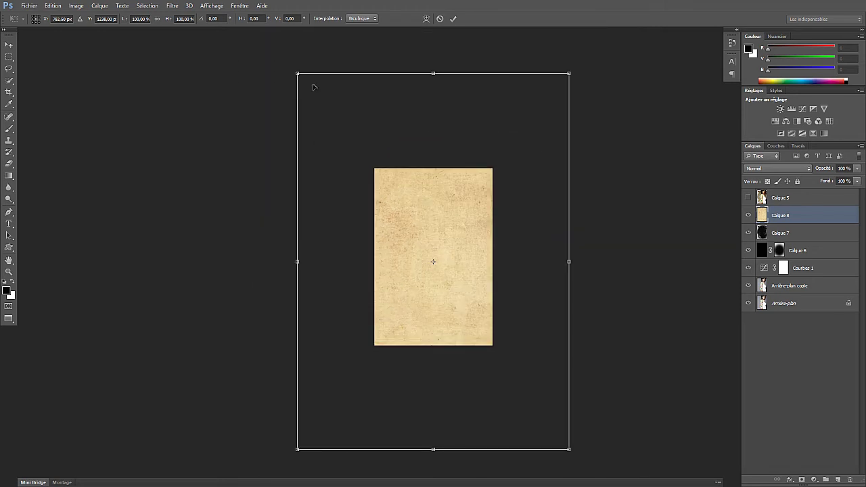
drag(298, 74, 404, 205)
drag(530, 413, 466, 343)
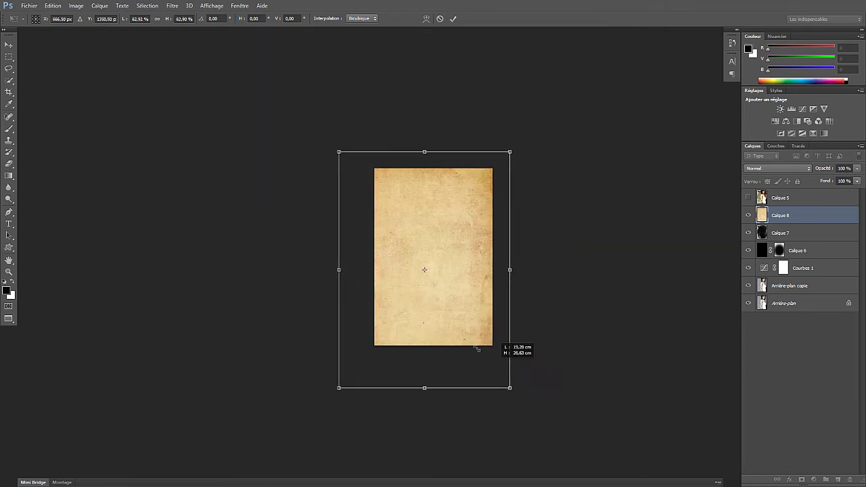
mouse_move(408, 276)
mouse_down()
mouse_move(459, 309)
mouse_move(435, 282)
mouse_up()
drag(512, 344, 522, 361)
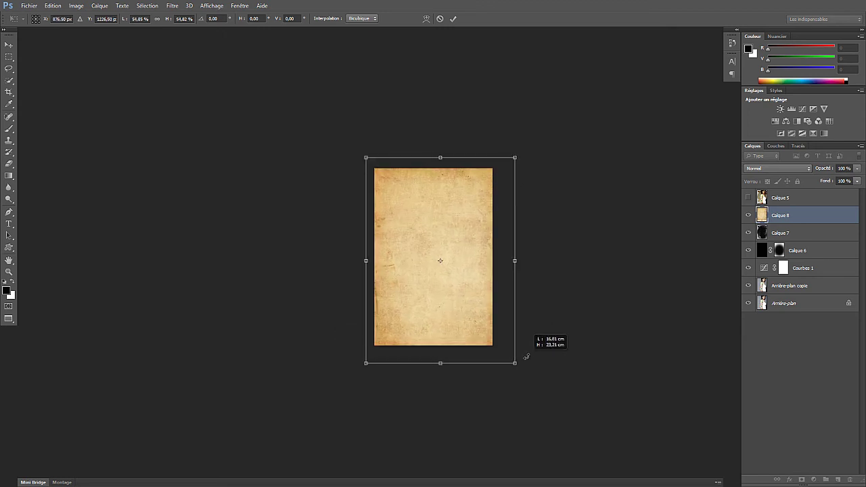
drag(471, 325, 463, 322)
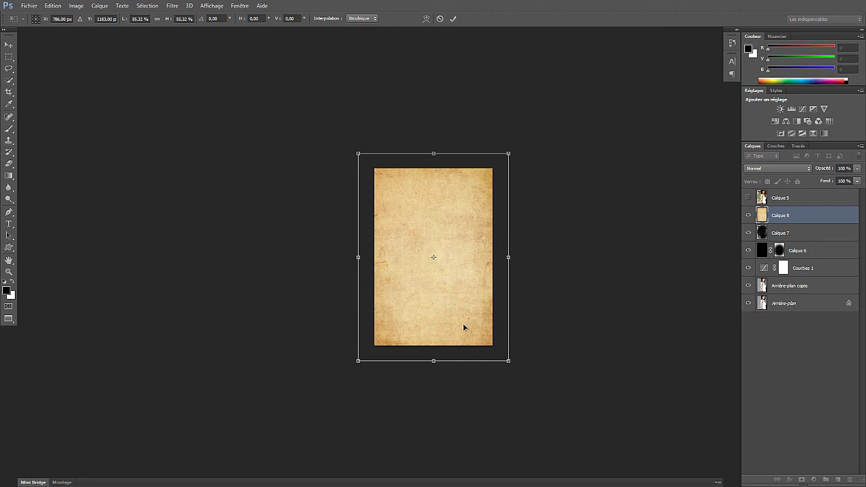
key(Return)
key(ctrl+plus)
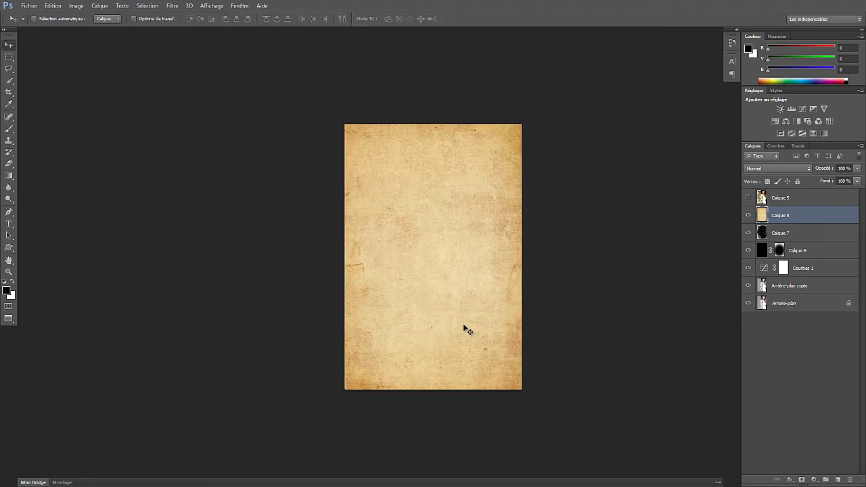
Set Calque 8's blend mode to Densité couleur +
click(764, 169)
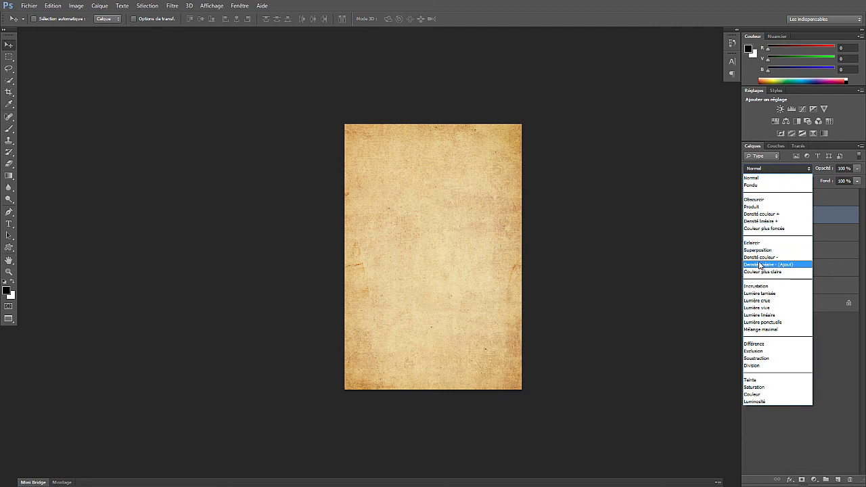
click(764, 214)
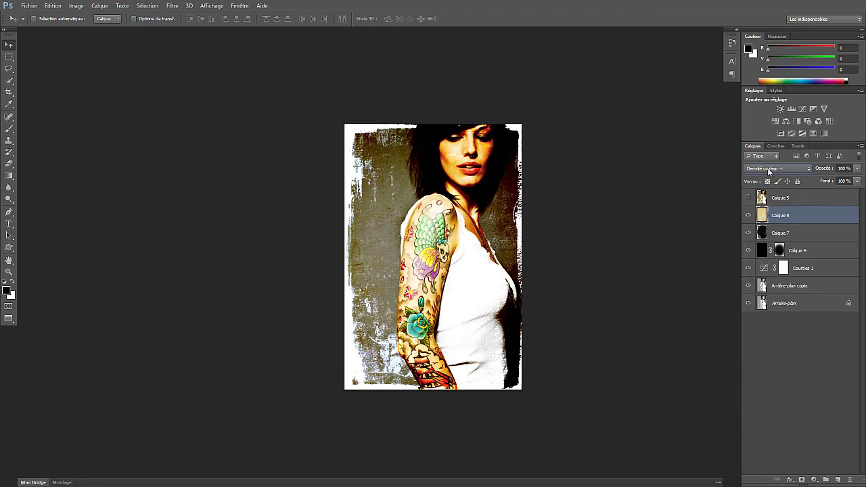
scroll(768, 172, down, 1)
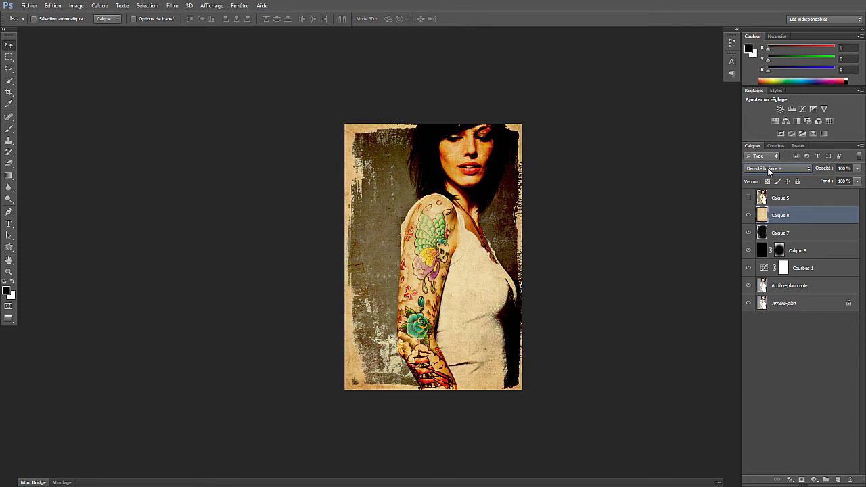
scroll(769, 172, down, 1)
scroll(768, 172, down, 1)
scroll(768, 172, down, 1)
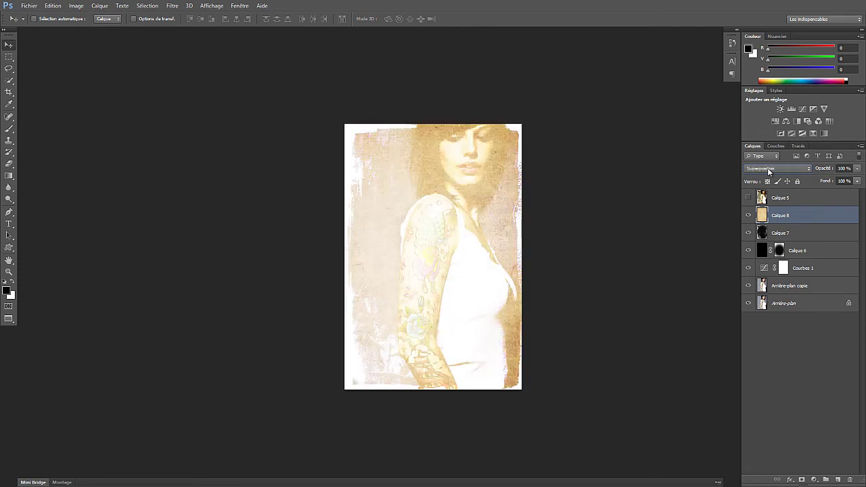
scroll(768, 172, down, 1)
scroll(769, 171, down, 1)
scroll(769, 172, down, 1)
scroll(769, 172, down, 1)
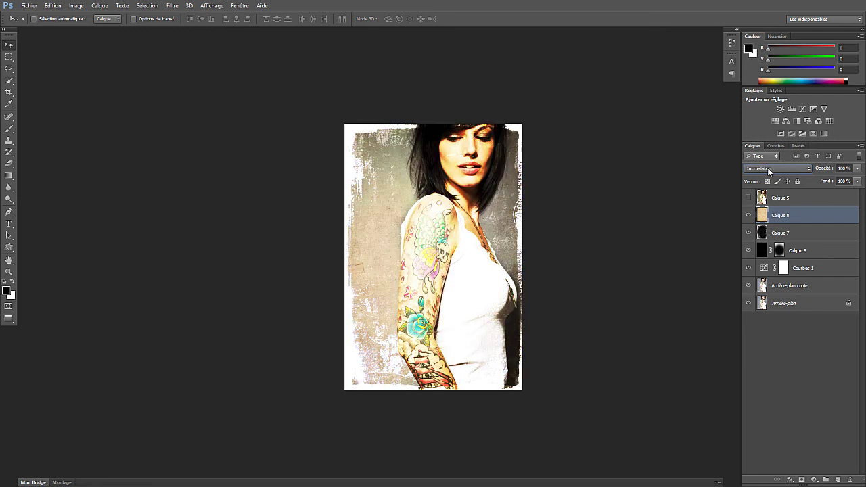
scroll(769, 172, down, 1)
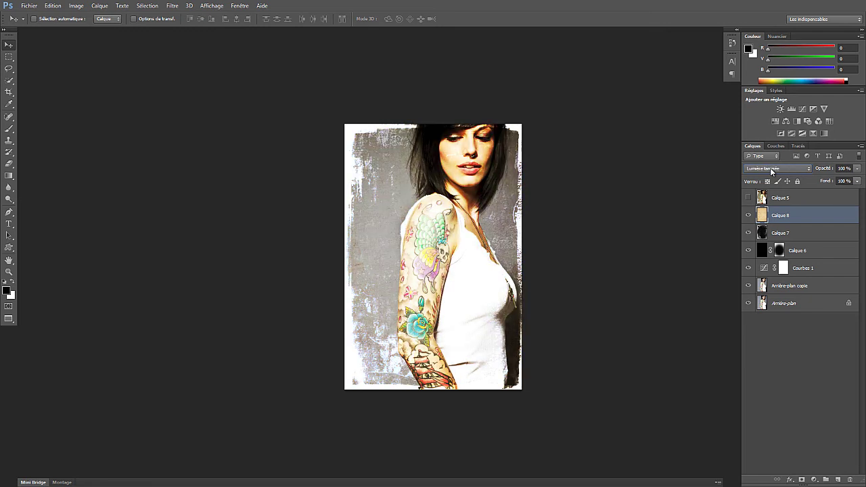
scroll(771, 172, up, 1)
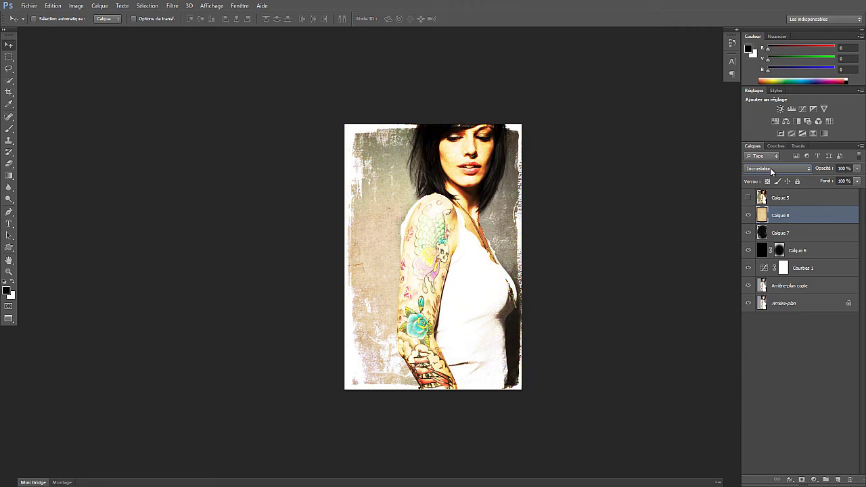
scroll(771, 171, up, 2)
click(771, 169)
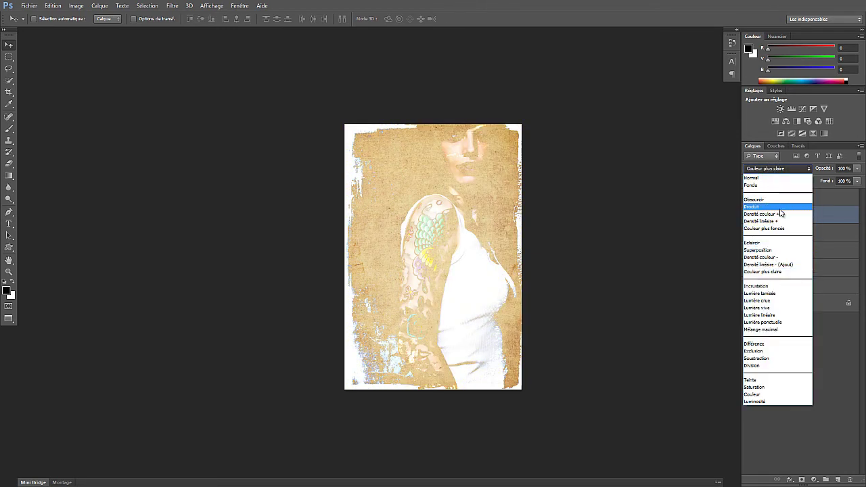
click(778, 214)
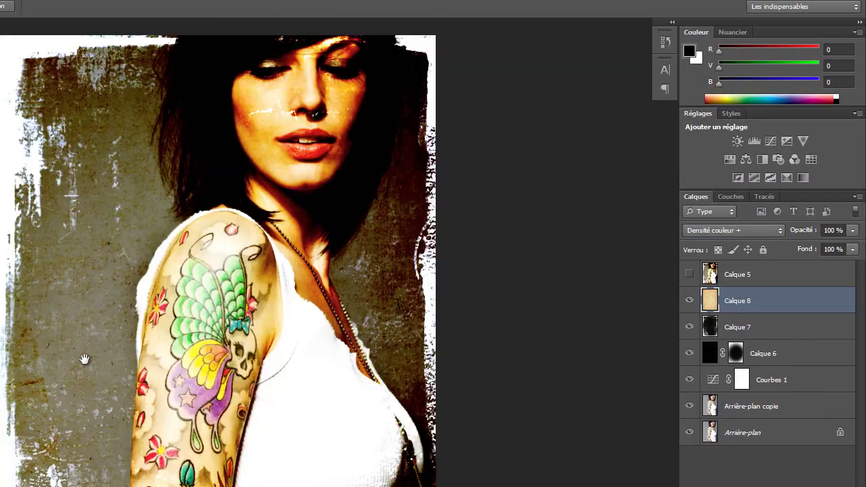
Set Calque 8's opacity to about 92%
click(852, 230)
drag(851, 245, 837, 251)
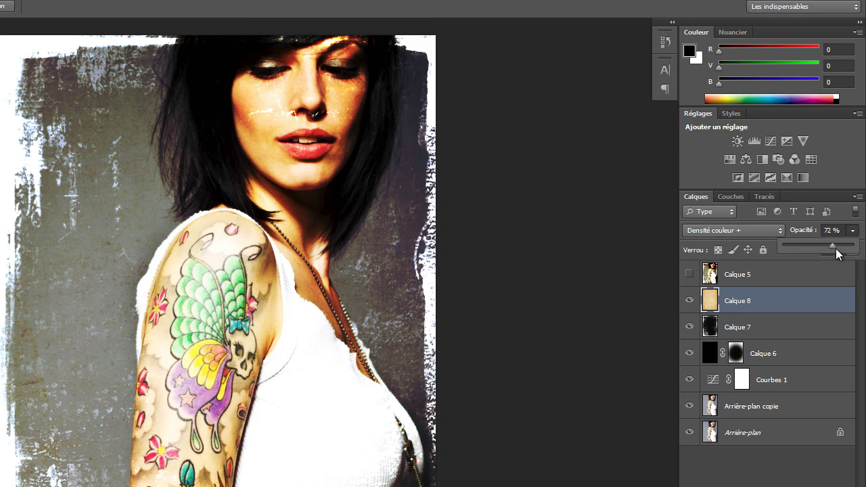
drag(836, 249, 850, 249)
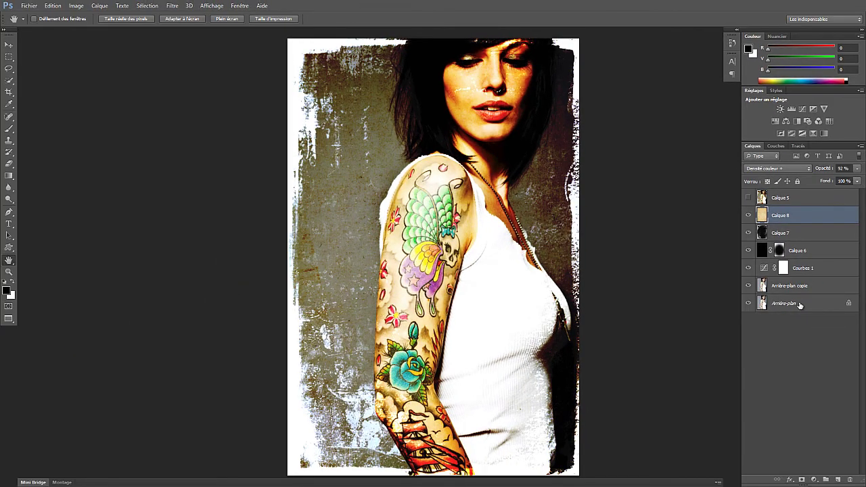
alt+click(749, 303)
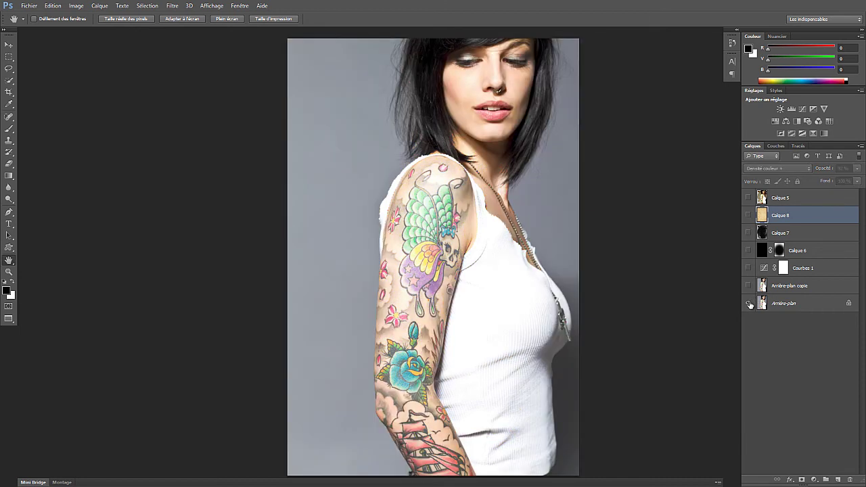
alt+click(748, 303)
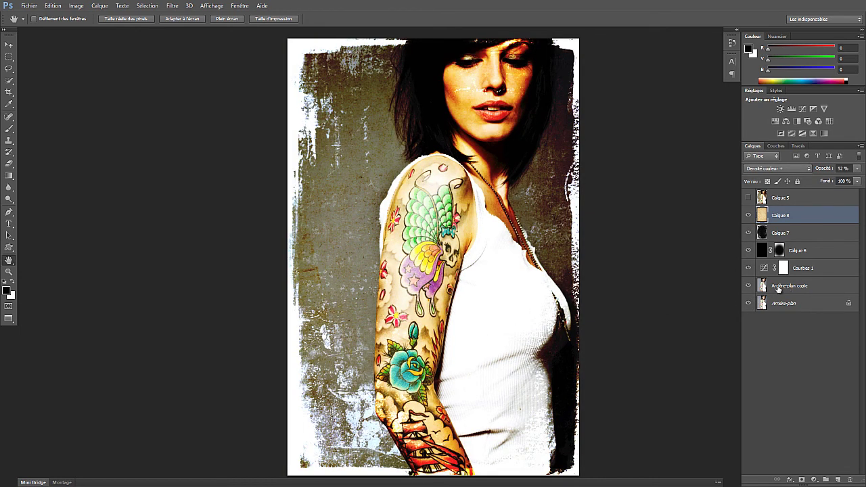
alt+click(749, 304)
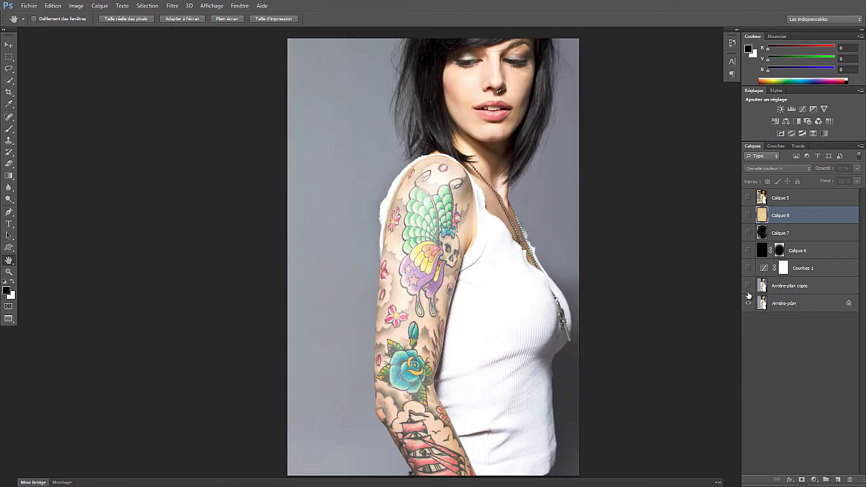
click(748, 285)
click(748, 268)
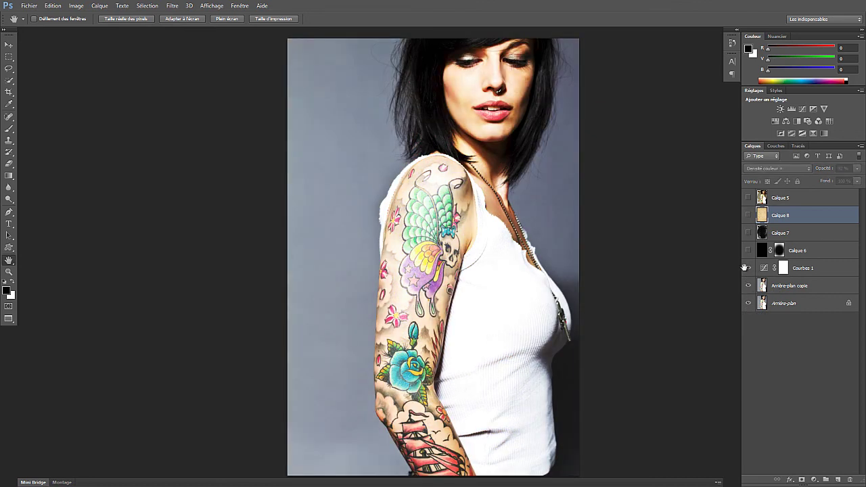
click(748, 250)
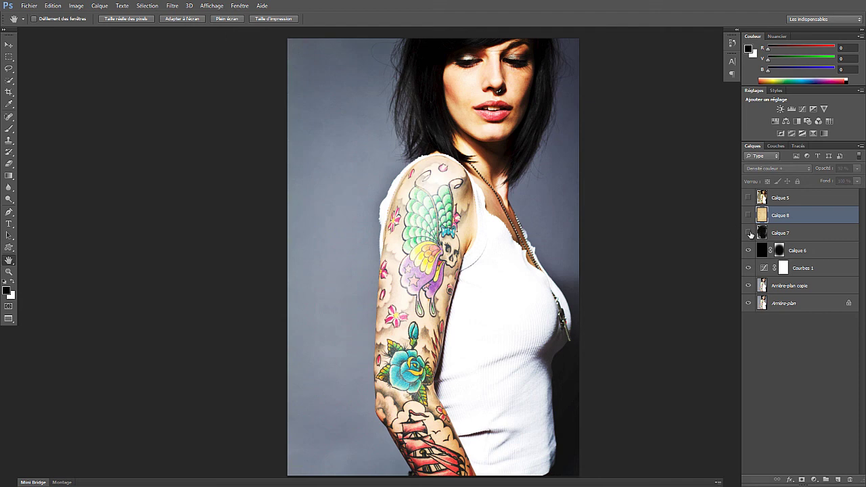
click(749, 232)
click(749, 216)
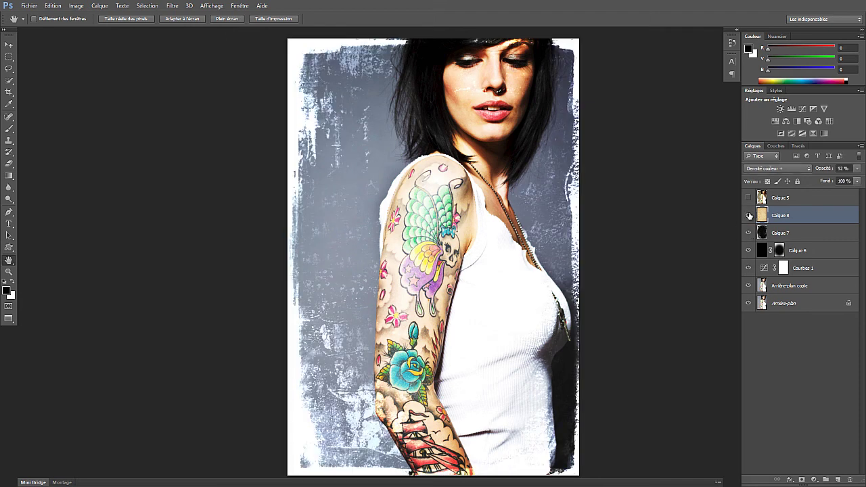